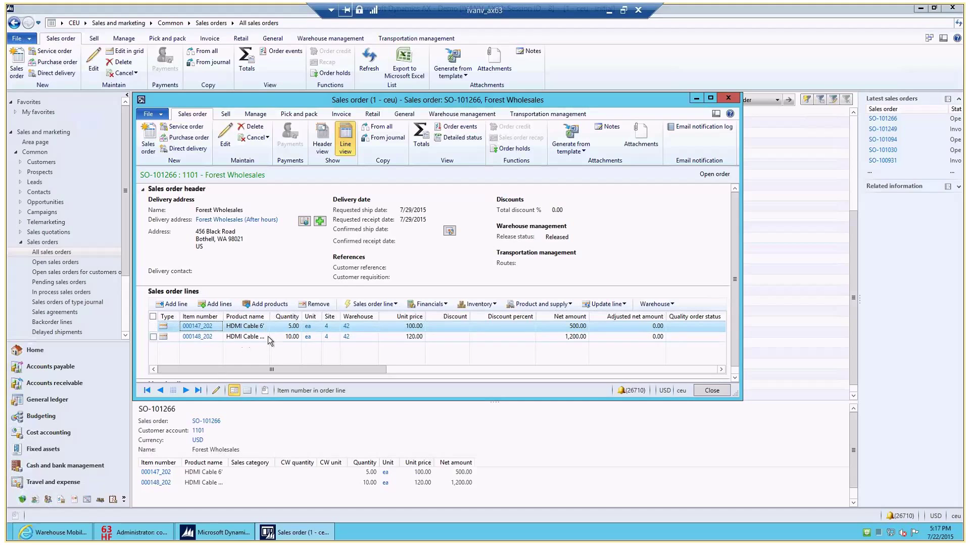
# - Open Work details for SO-101266's order line to view work CEU-000001
pyautogui.click(659, 305)
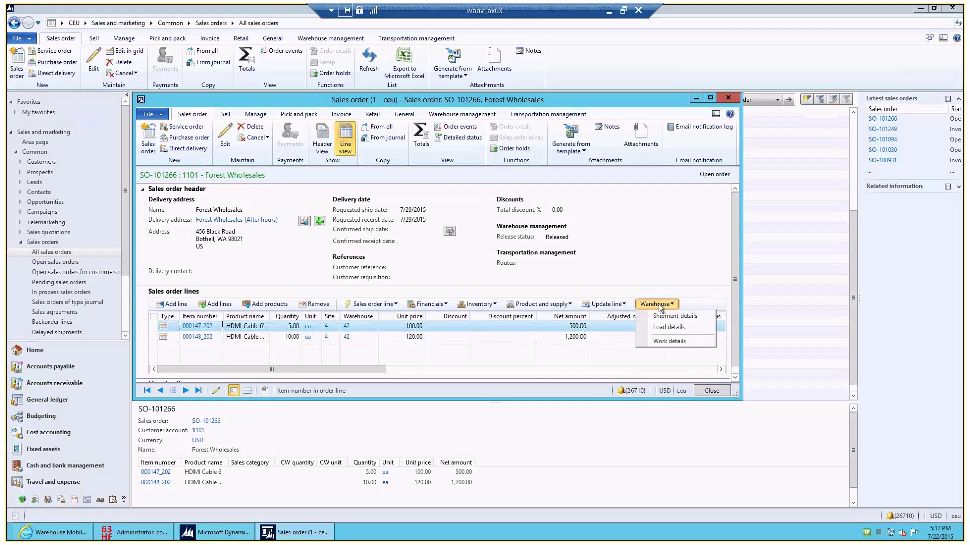
pyautogui.click(669, 339)
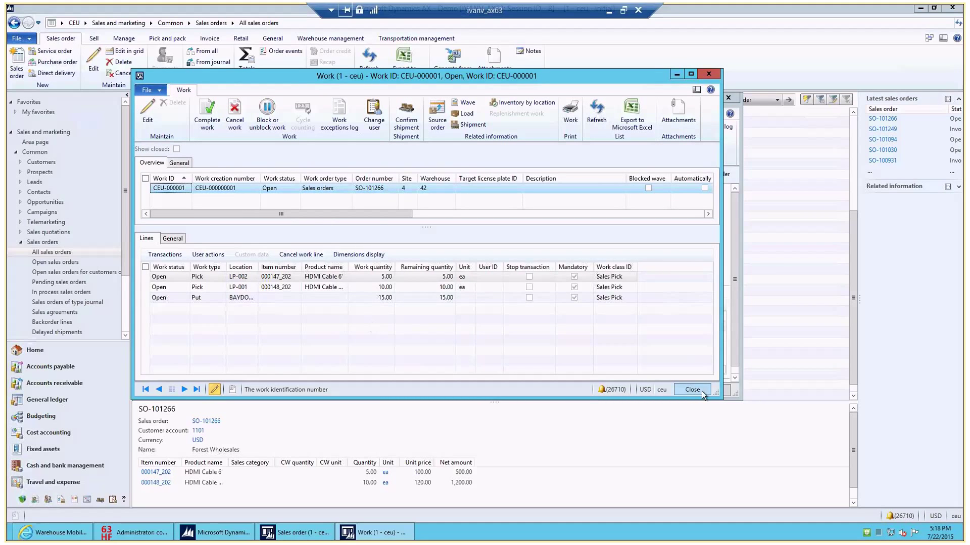
# - Close SO-101266's work, then move to SO-101267 and check its work details
pyautogui.click(686, 389)
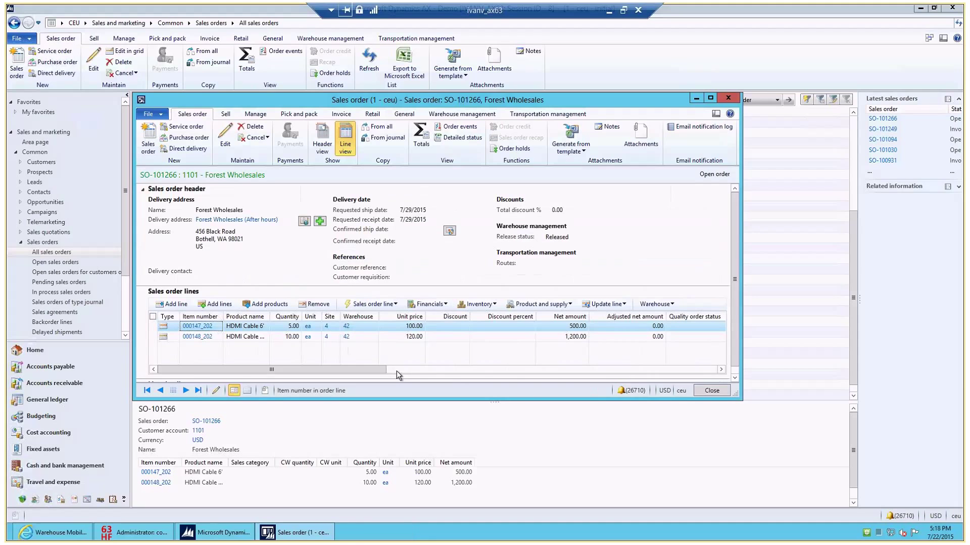
pyautogui.click(186, 390)
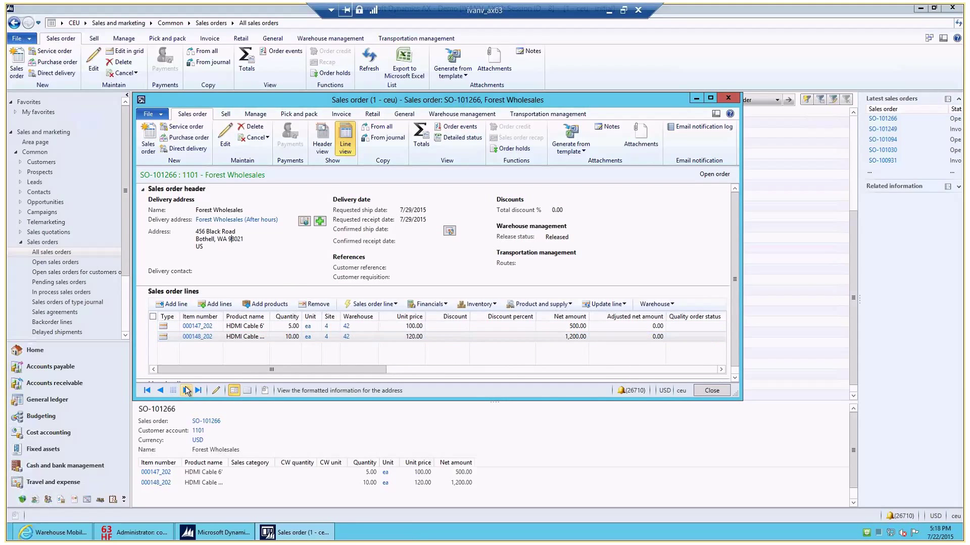
pyautogui.click(186, 390)
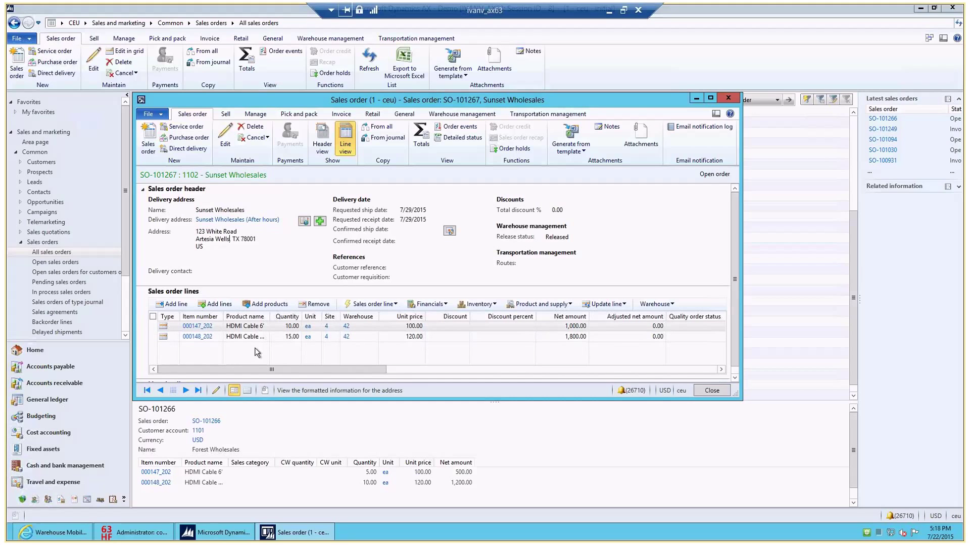
pyautogui.click(656, 304)
pyautogui.click(656, 347)
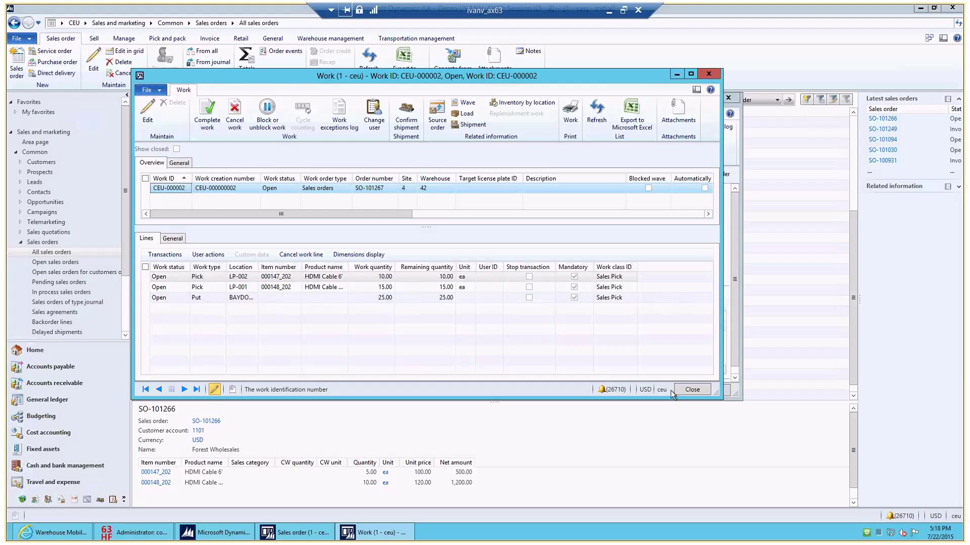
pyautogui.click(691, 390)
# - Check SO-101268's order line for work, find none, and close the sales order
pyautogui.click(198, 391)
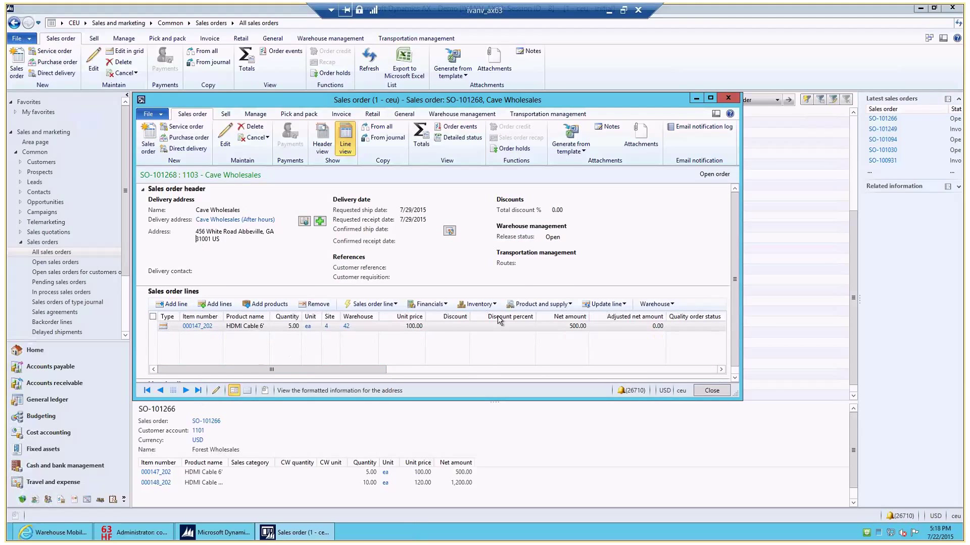
pyautogui.click(289, 345)
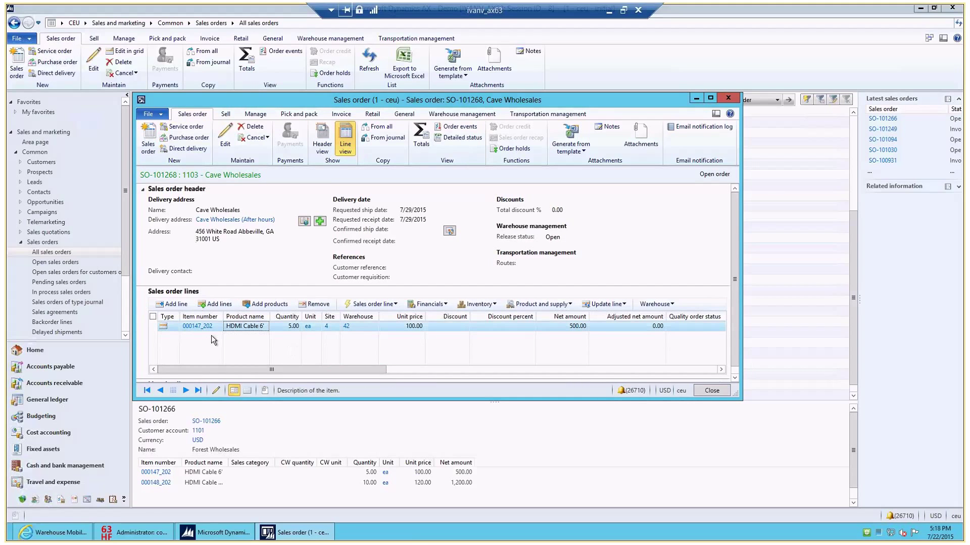
pyautogui.click(663, 303)
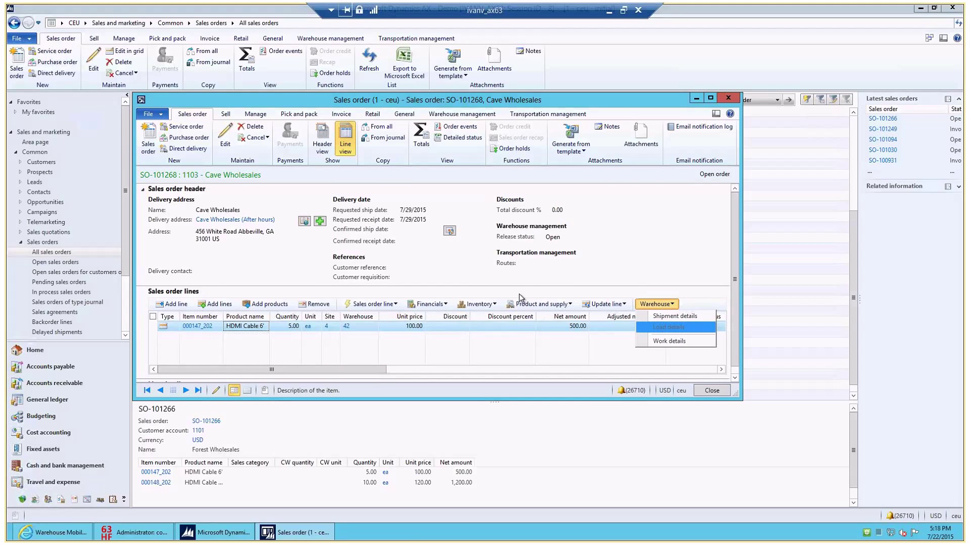
pyautogui.click(649, 341)
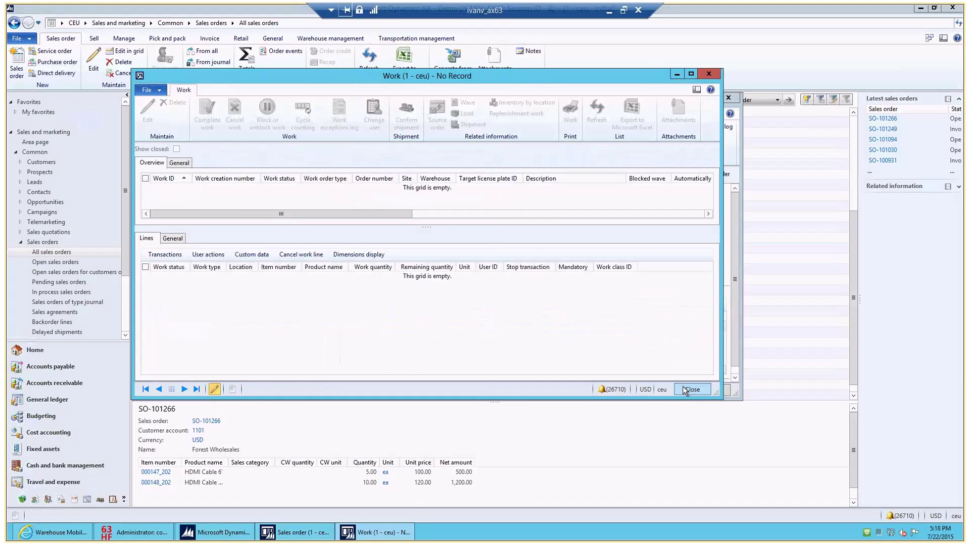
pyautogui.click(684, 389)
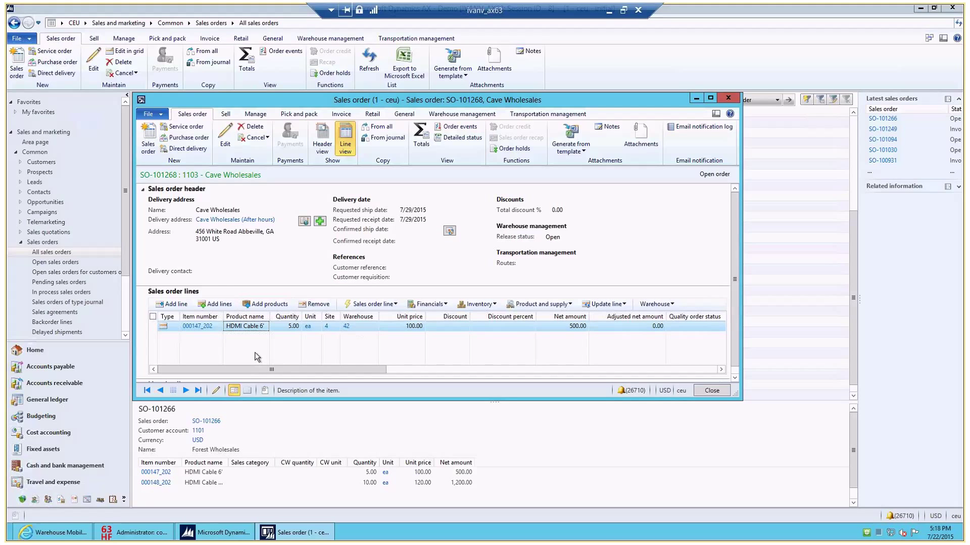
pyautogui.click(711, 391)
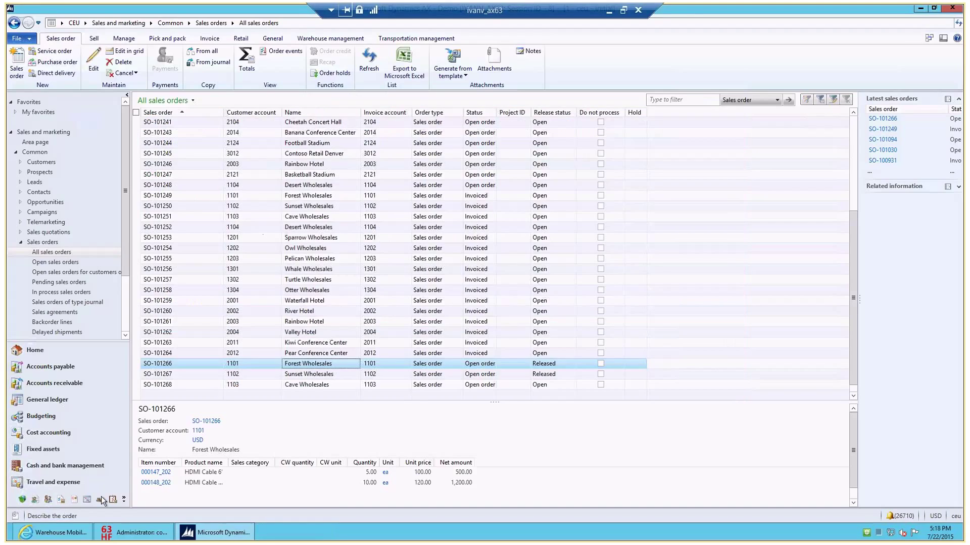
# - Start SO Picking on the mobile portal with work ID CEU-000001
pyautogui.hotkey('alt', 'Tab')
pyautogui.click(79, 115)
pyautogui.write('CEU-000001')
pyautogui.click(119, 109)
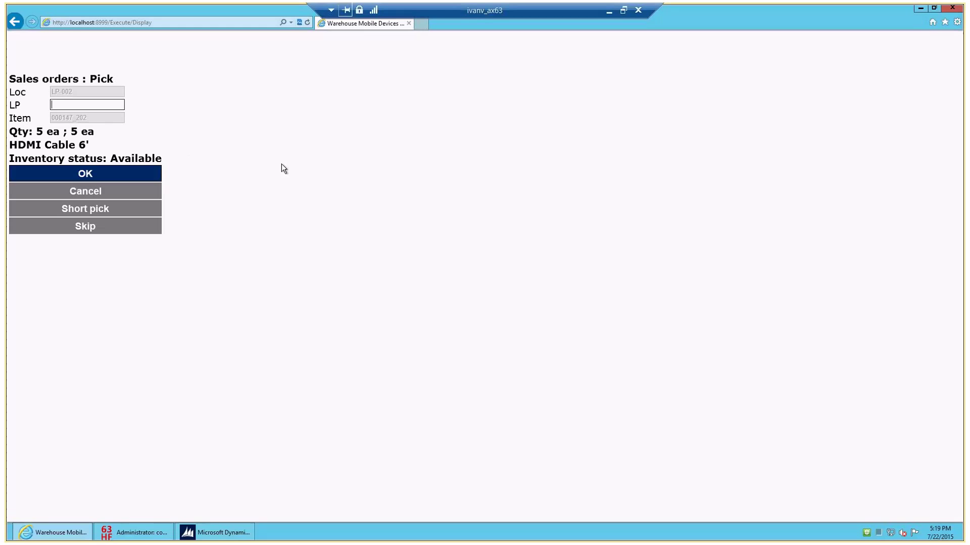
# - Short-pick the HDMI Cable 6' with Pick Qty 0 and reason Item not there + Adjust out
pyautogui.click(125, 210)
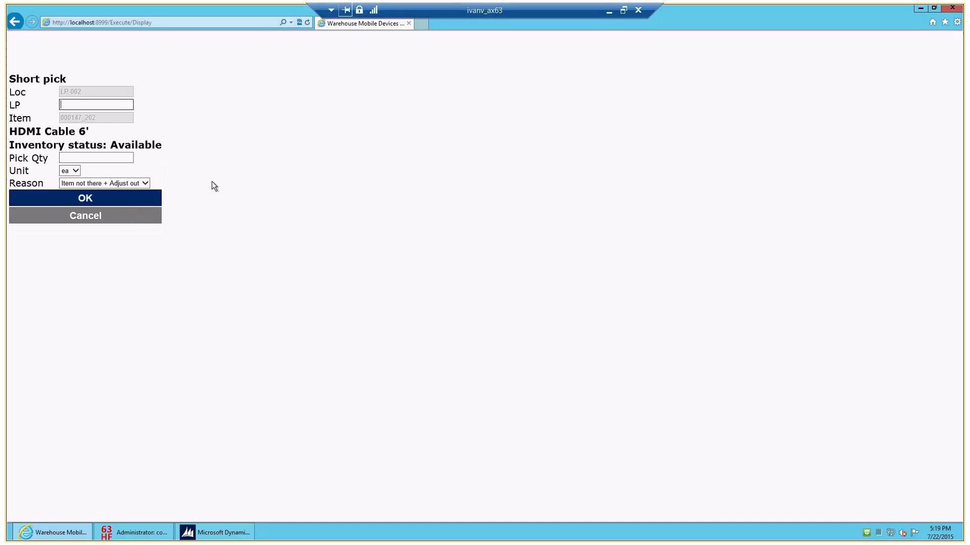
pyautogui.click(117, 160)
pyautogui.write('0')
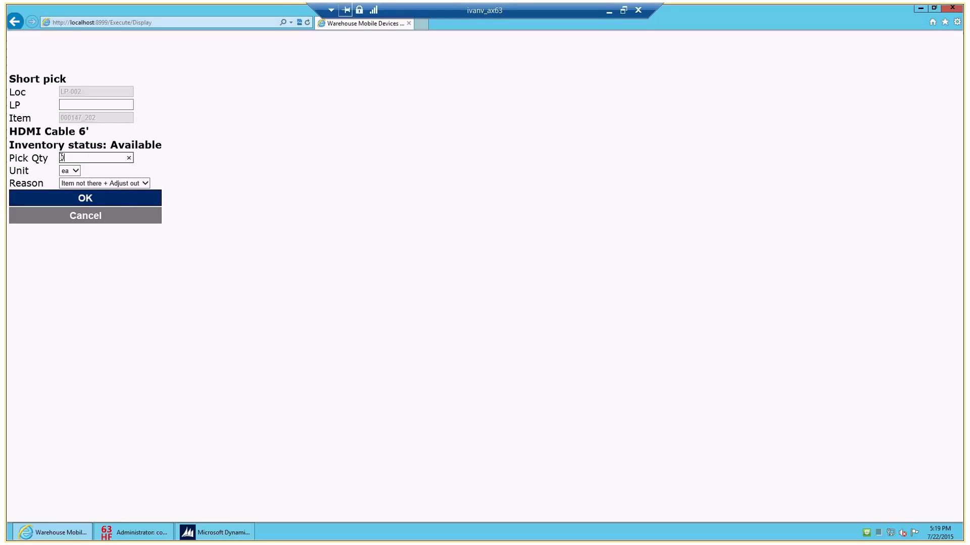
pyautogui.click(146, 184)
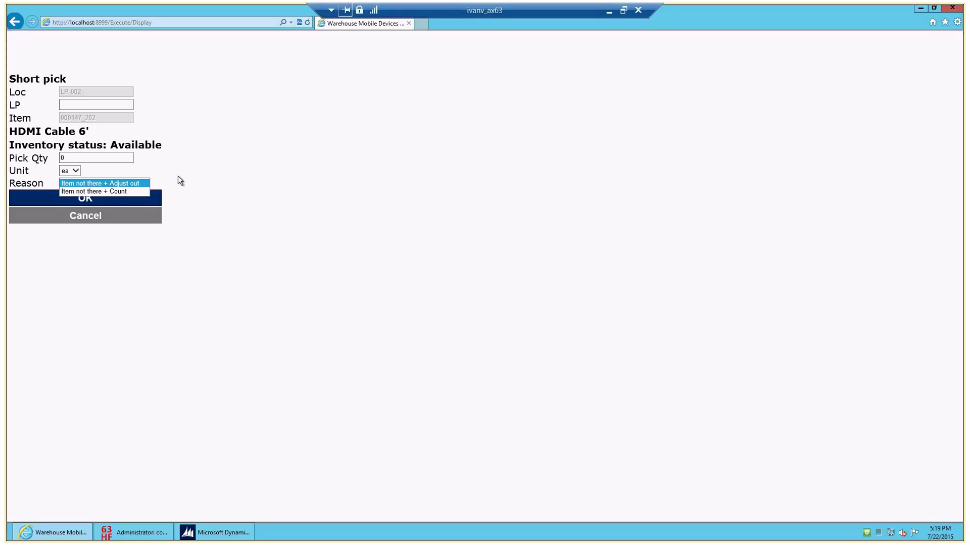
pyautogui.click(125, 183)
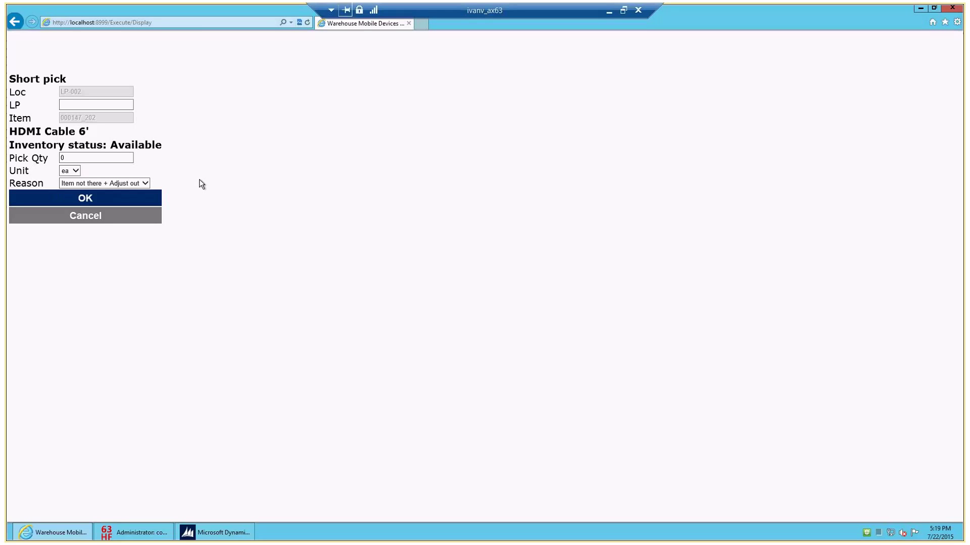
pyautogui.click(71, 107)
pyautogui.click(66, 157)
pyautogui.click(80, 198)
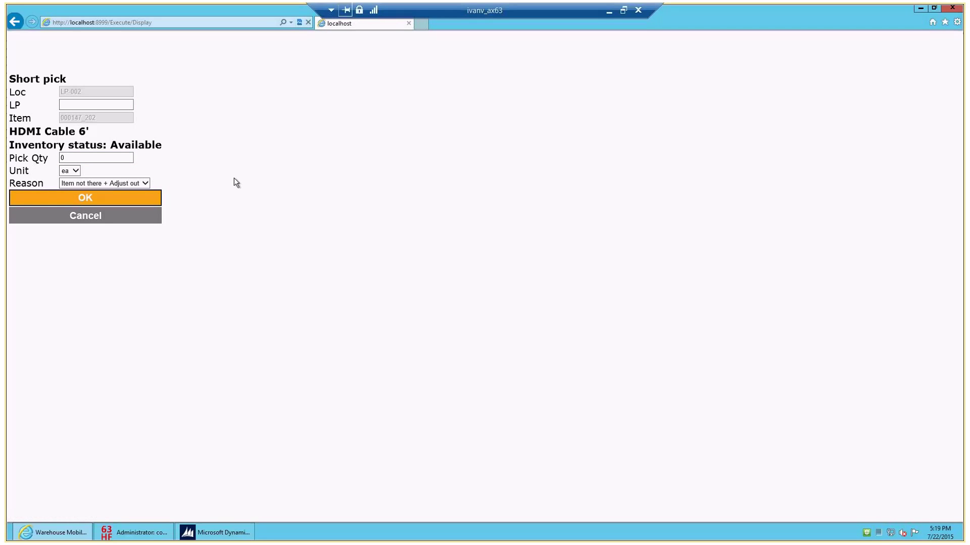
# - Confirm the short quantity of 5 for the HDMI Cable 6'
pyautogui.click(114, 201)
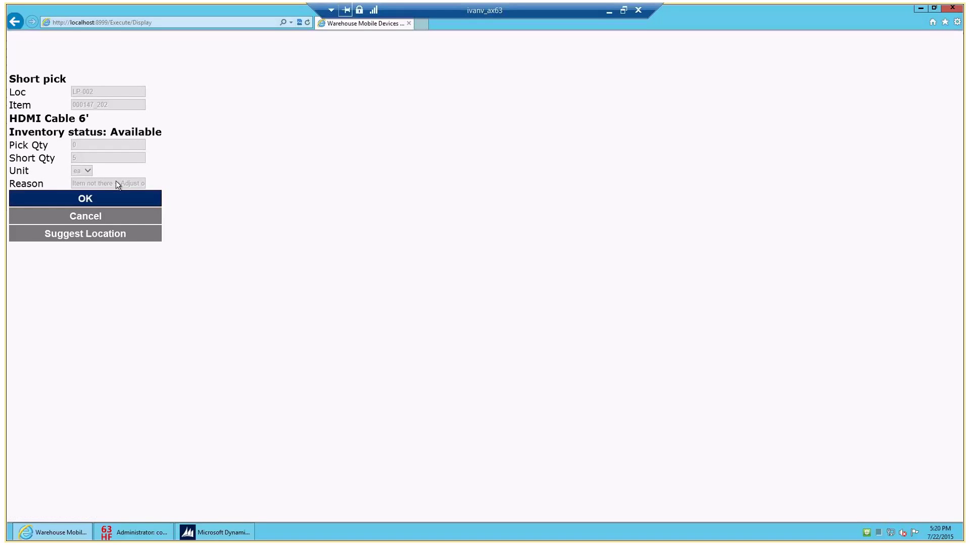
pyautogui.click(98, 198)
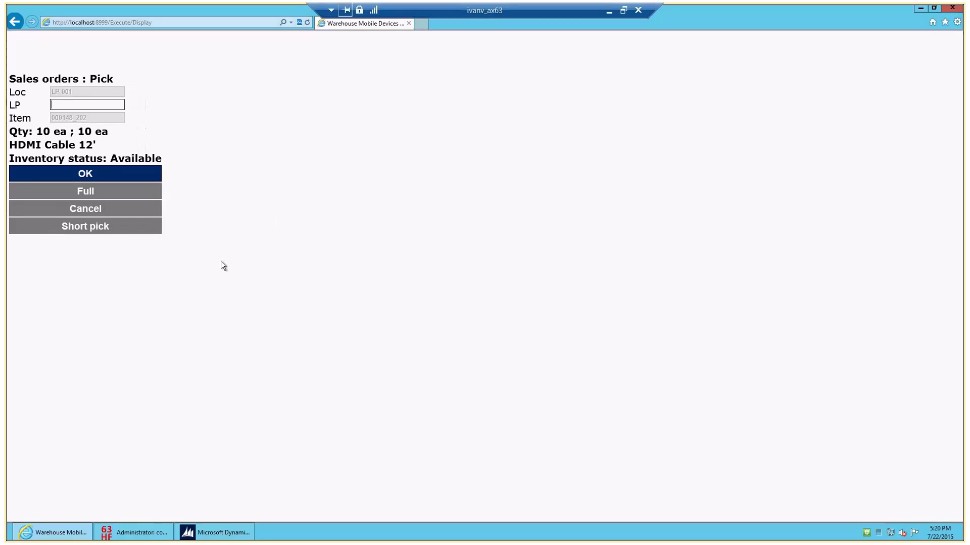
# - Reopen SO-101266 in Dynamics AX and view its updated work CEU-000001
pyautogui.moveTo(212, 537)
pyautogui.click(220, 531)
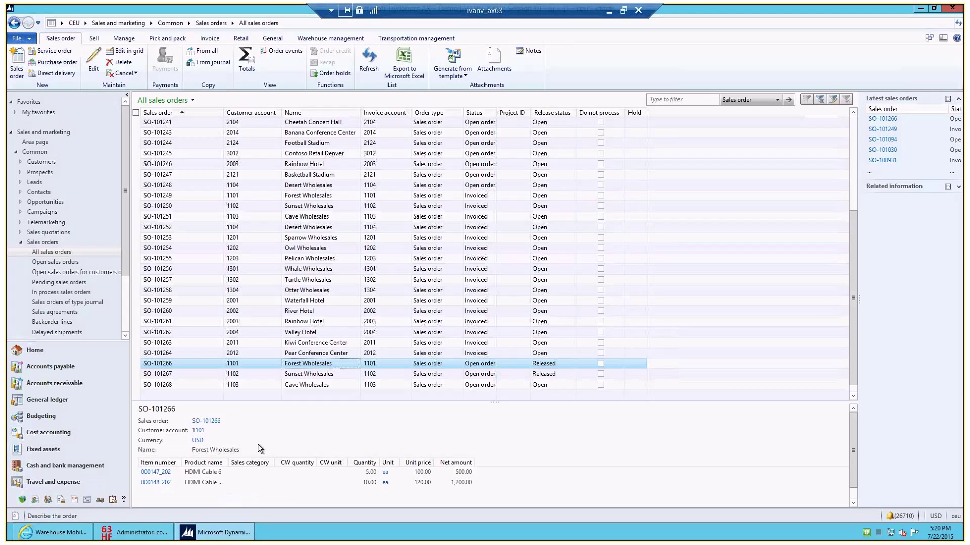
pyautogui.doubleClick(186, 363)
pyautogui.click(655, 213)
pyautogui.click(670, 251)
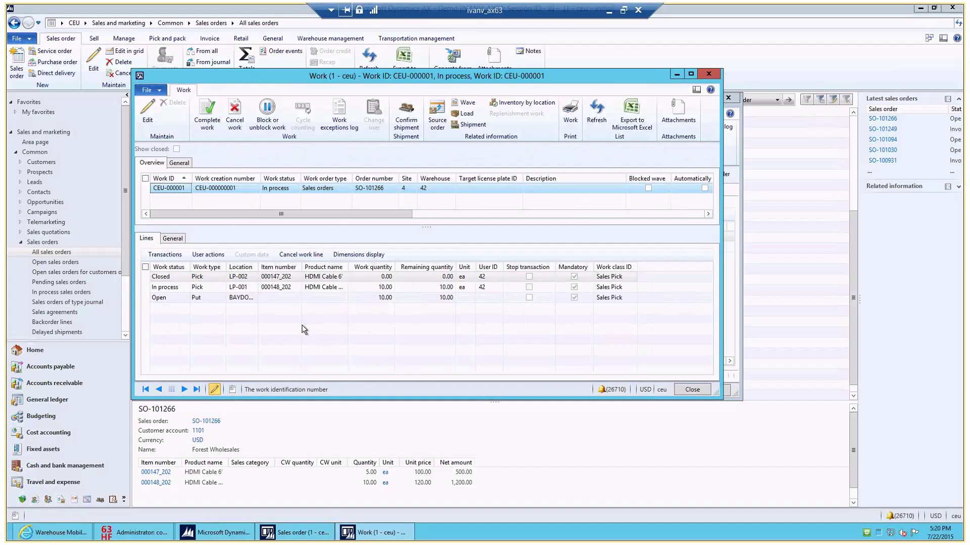
# - Inspect the work line quantities: 6' pick closed at 0, LP-001 pick at 10, put reduced
pyautogui.click(171, 278)
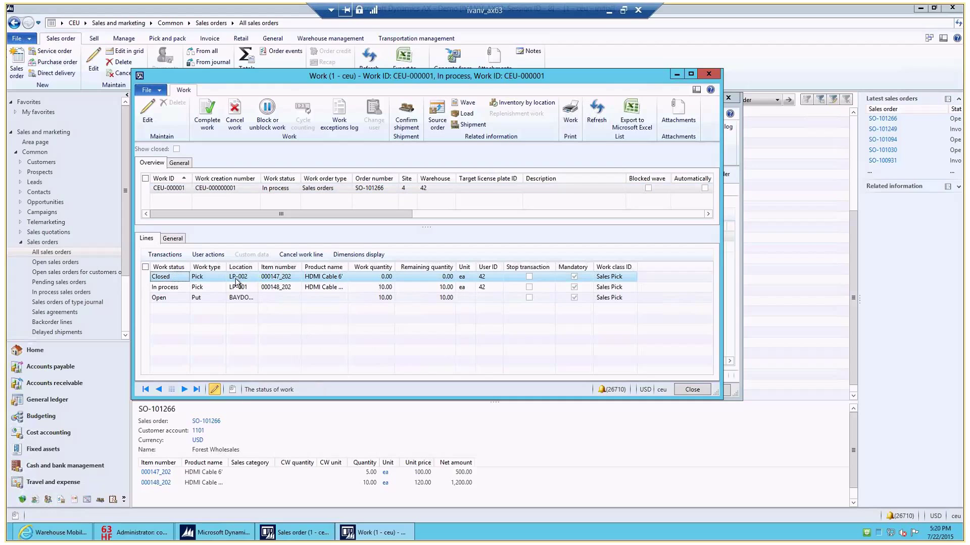
pyautogui.click(379, 277)
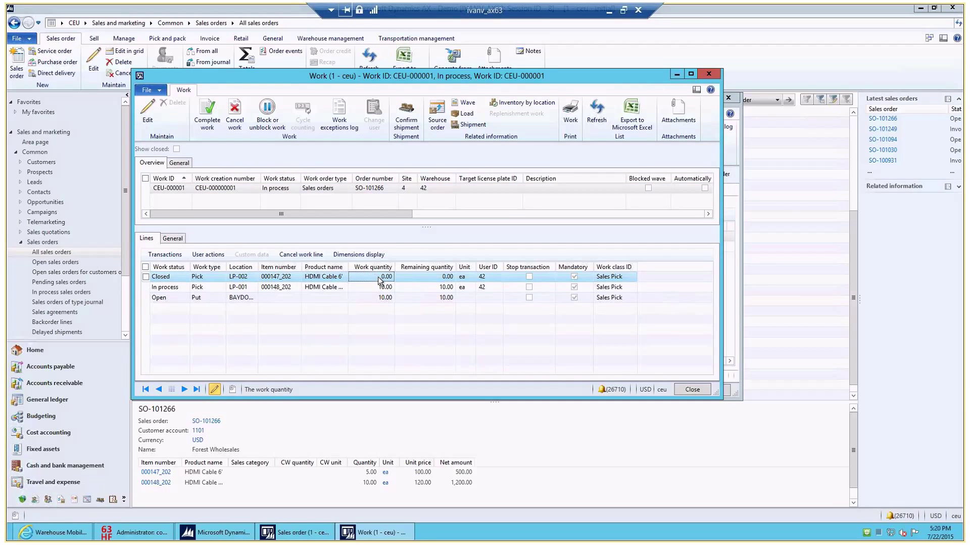
pyautogui.click(381, 289)
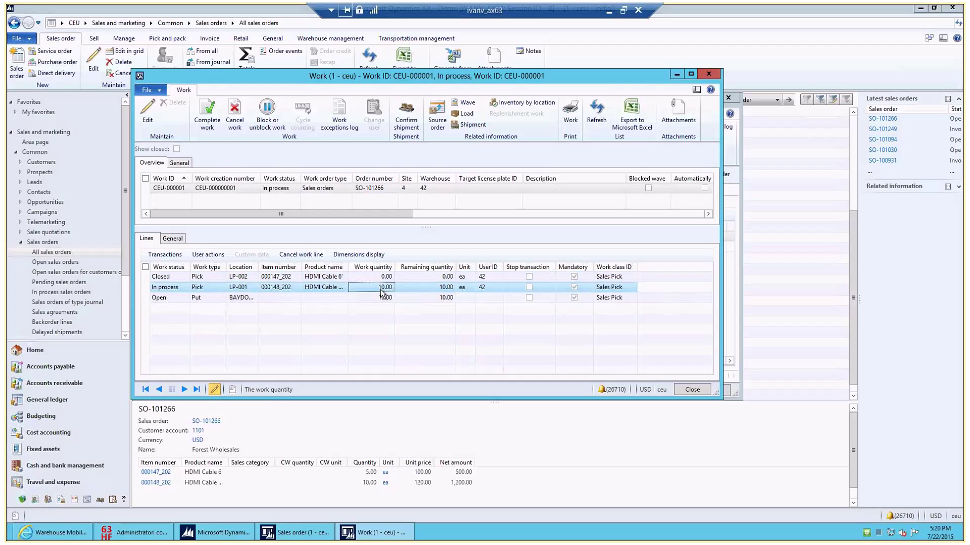
pyautogui.click(383, 299)
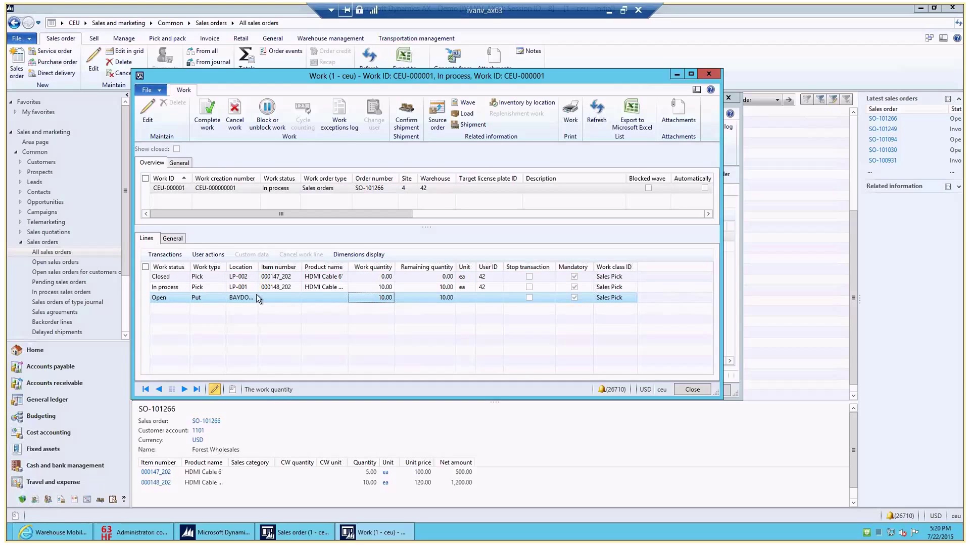
pyautogui.click(389, 279)
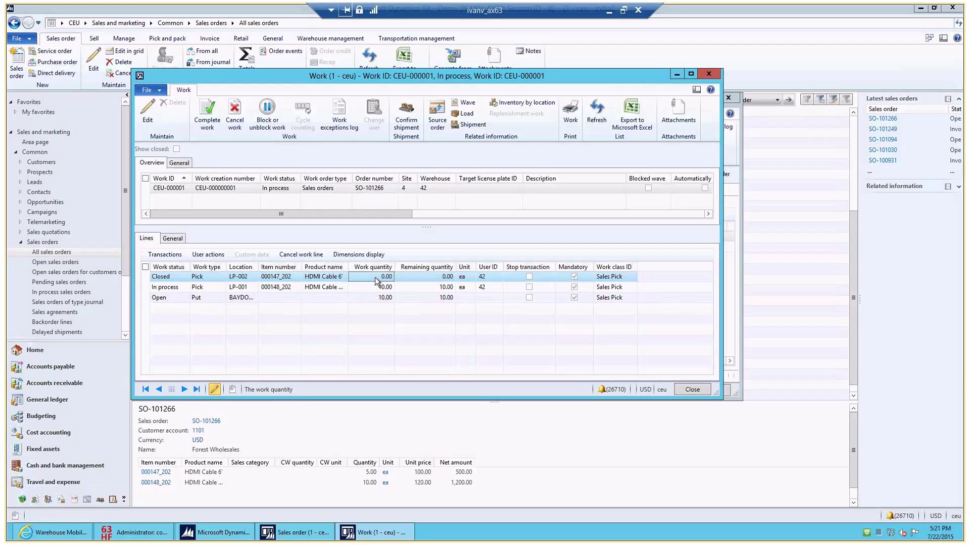
# - In Warehouse management's work list, show closed work, autofit Work order type, and open CEU-000003
pyautogui.press('Escape')
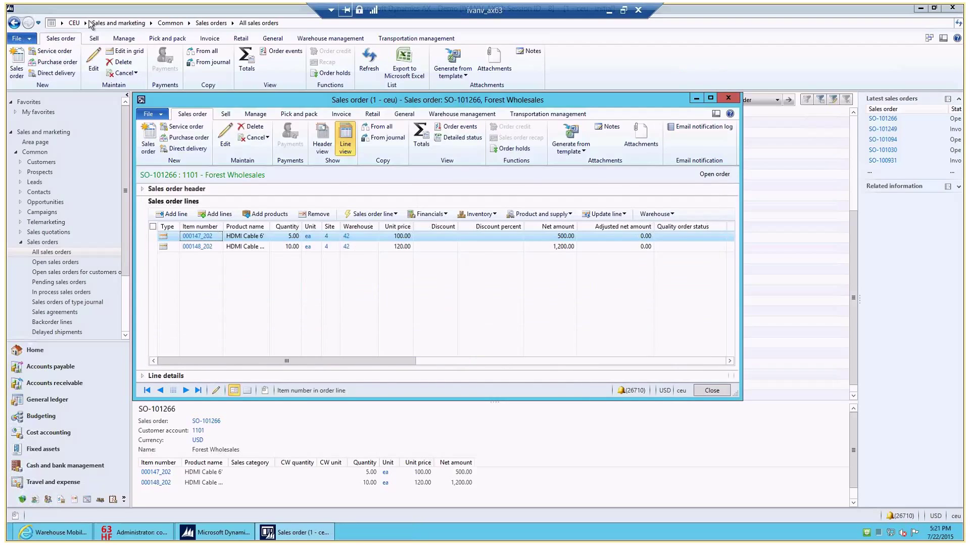
pyautogui.click(86, 24)
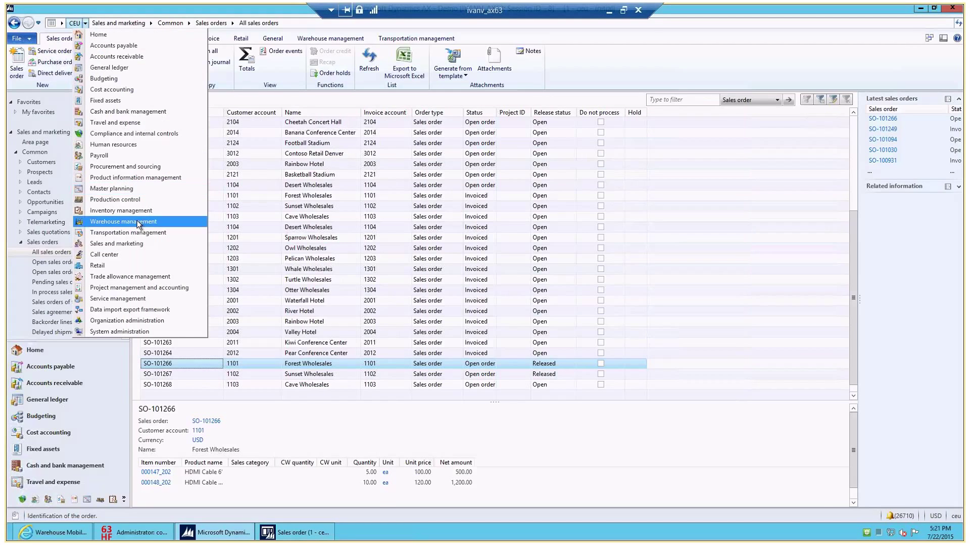
pyautogui.click(152, 190)
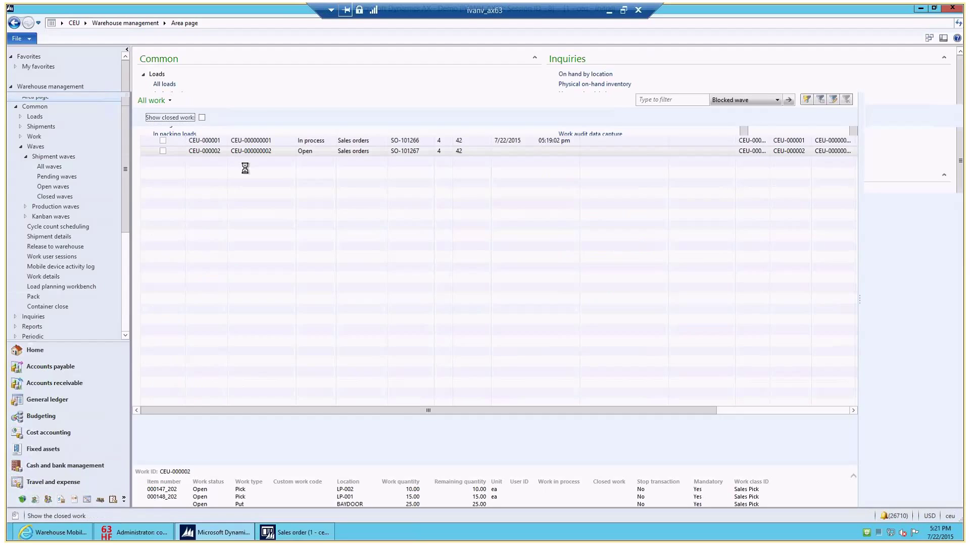
pyautogui.click(183, 118)
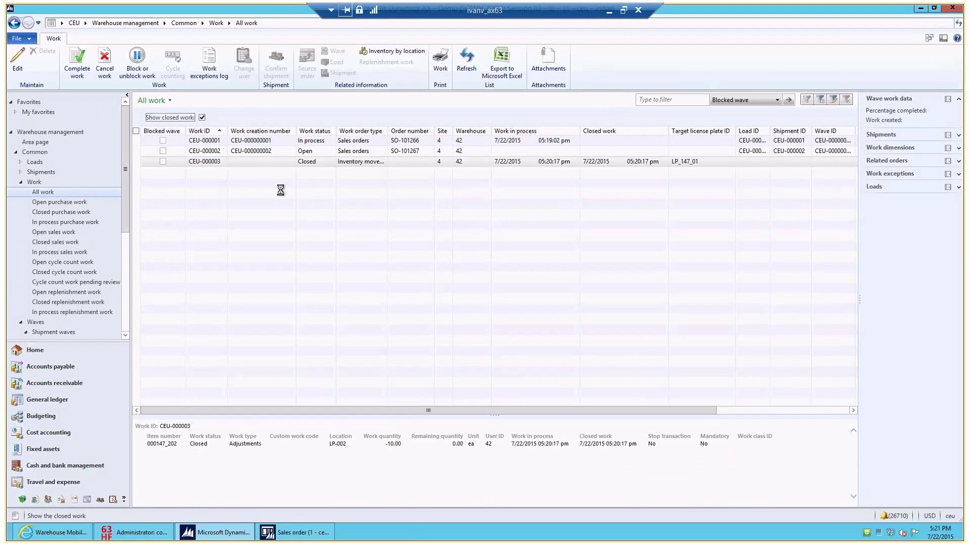
pyautogui.click(313, 162)
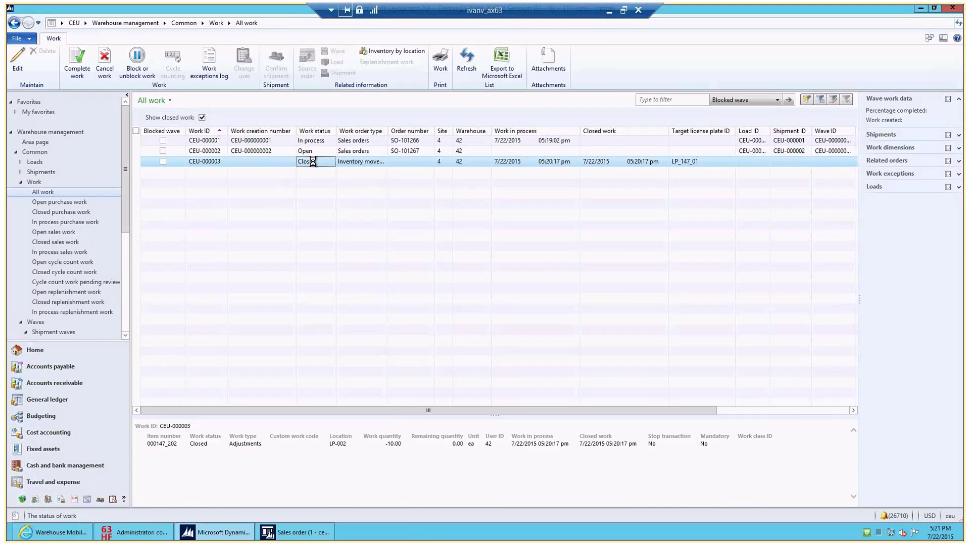
pyautogui.doubleClick(387, 131)
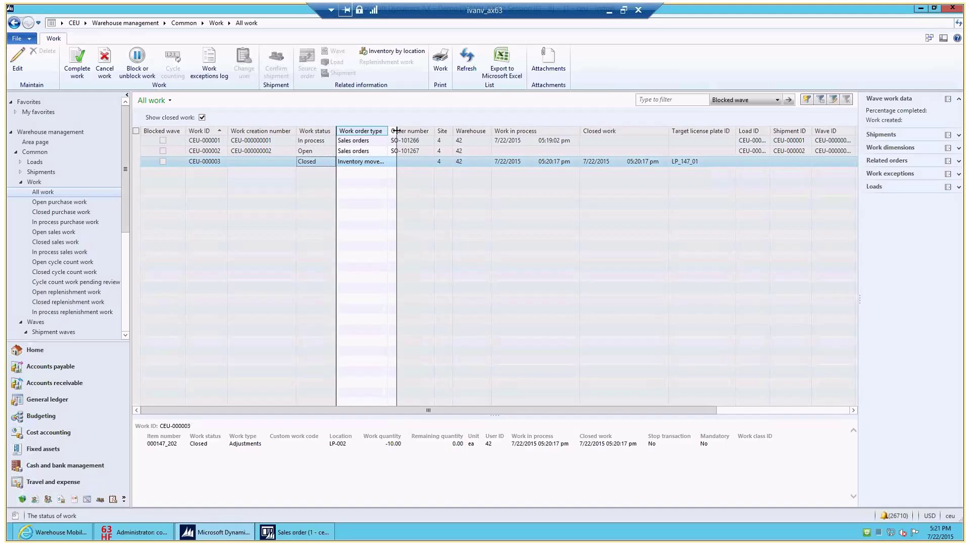
pyautogui.doubleClick(349, 162)
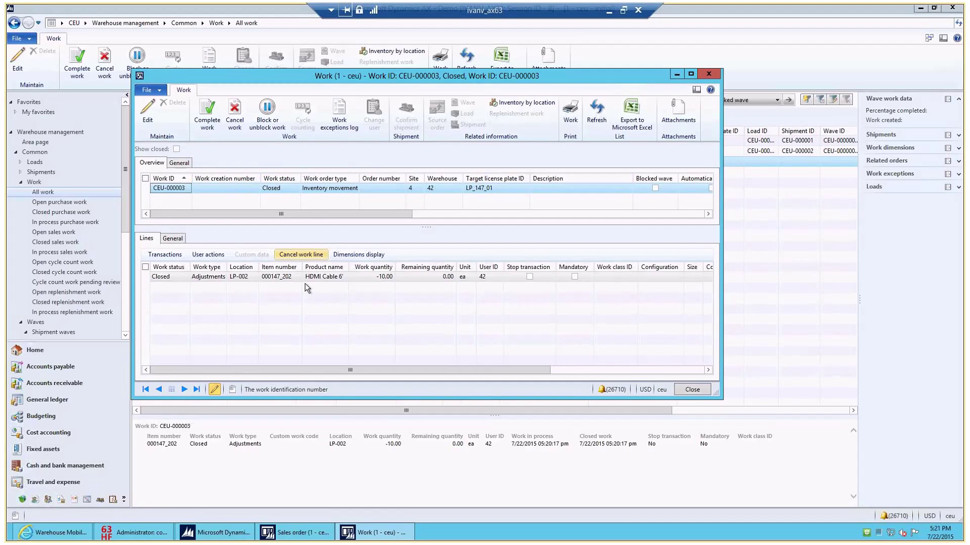
# - Open View details for location LP-002 from CEU-000003's work line
pyautogui.click(206, 277)
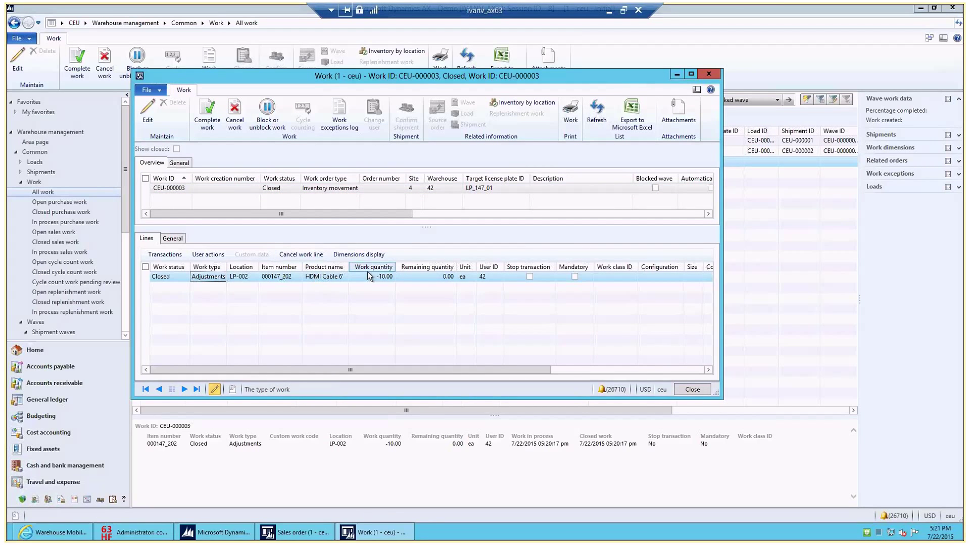
pyautogui.click(243, 281)
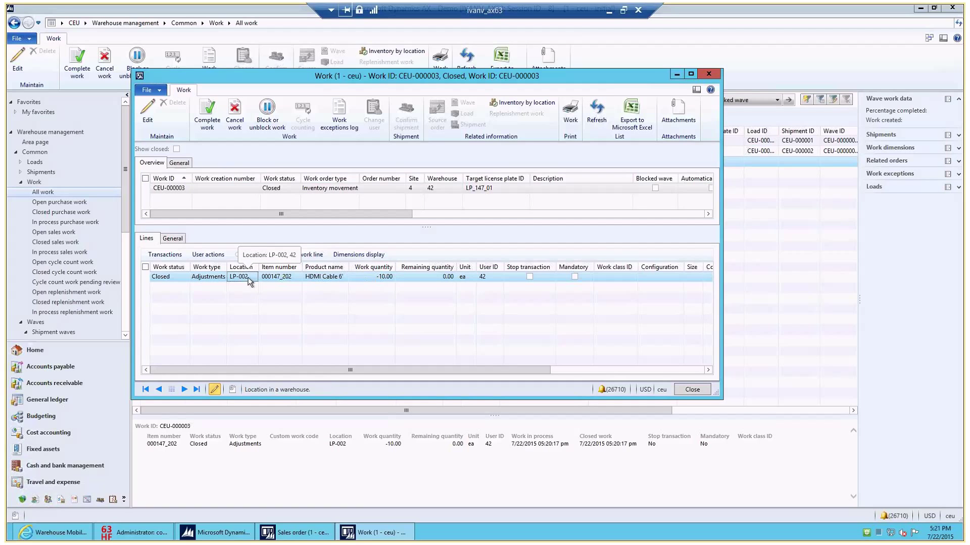
pyautogui.rightClick(249, 282)
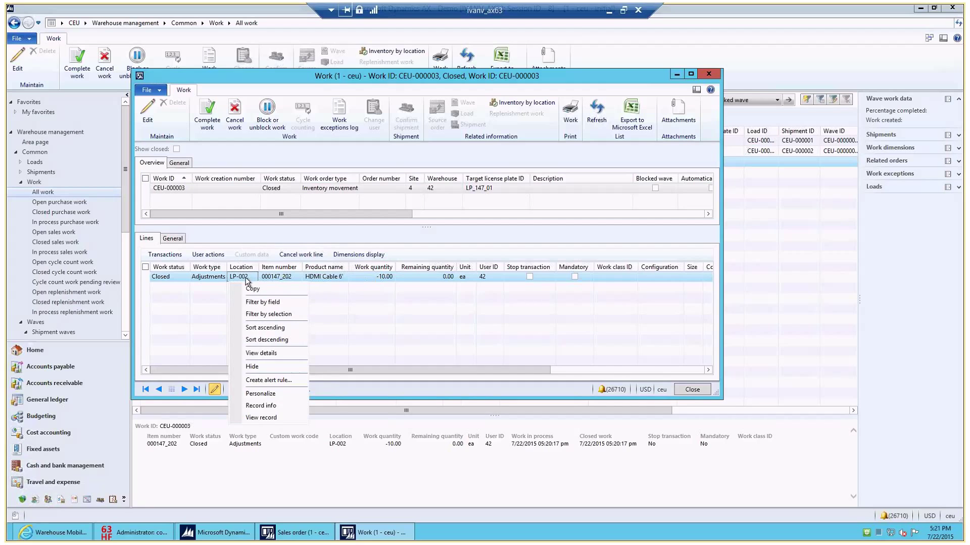
pyautogui.click(261, 353)
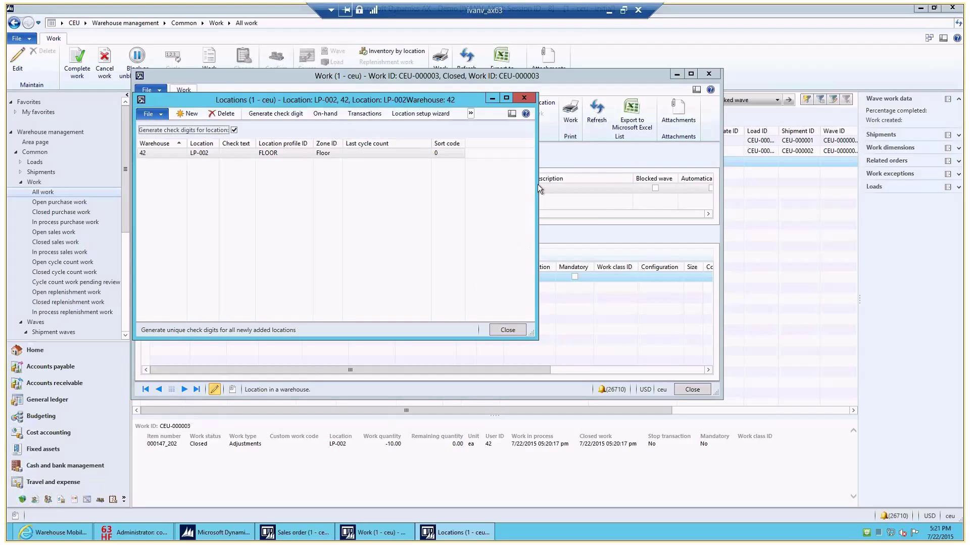
# - Arrange the LP-002 windows and check the reserved physical transaction: work CEU-000002, -10.00
pyautogui.moveTo(536, 183); pyautogui.dragTo(598, 188)
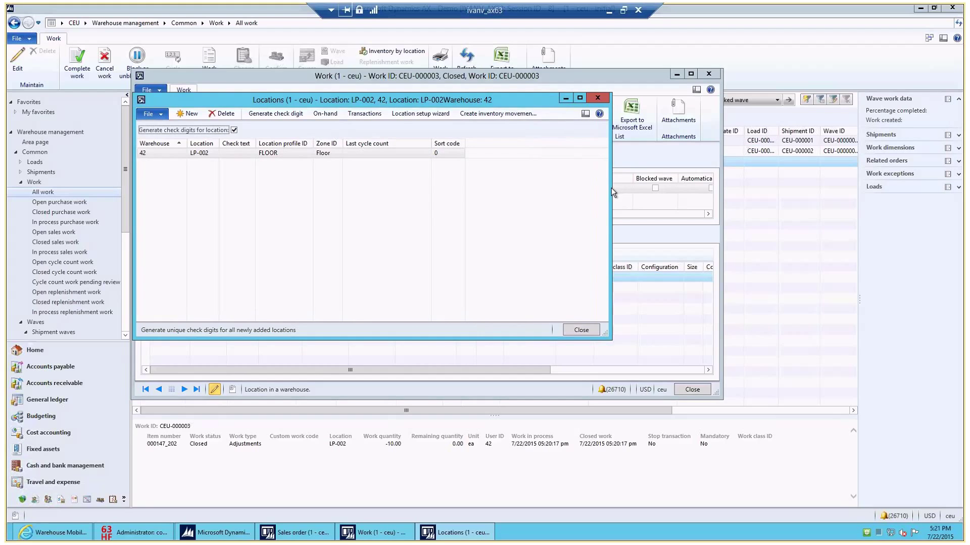
pyautogui.moveTo(365, 99); pyautogui.dragTo(391, 153)
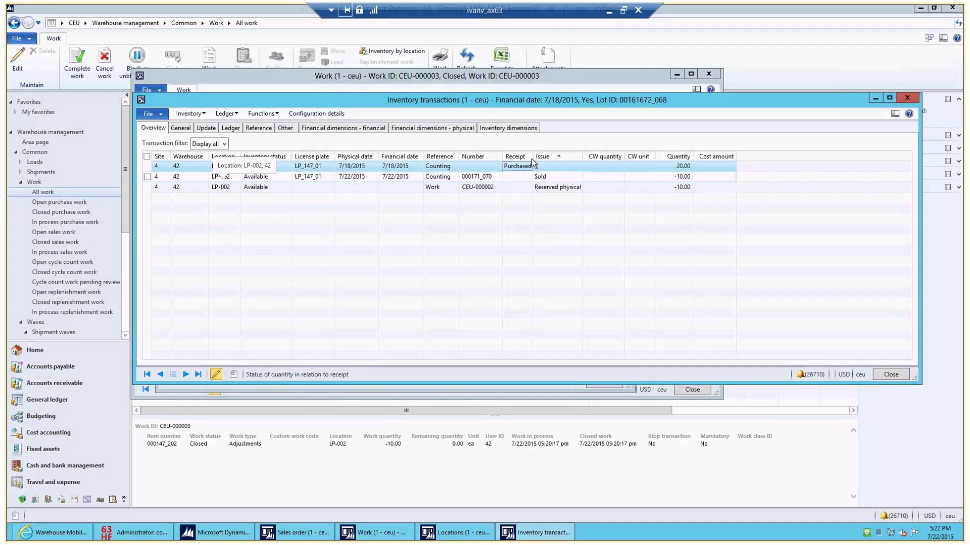
pyautogui.click(319, 165)
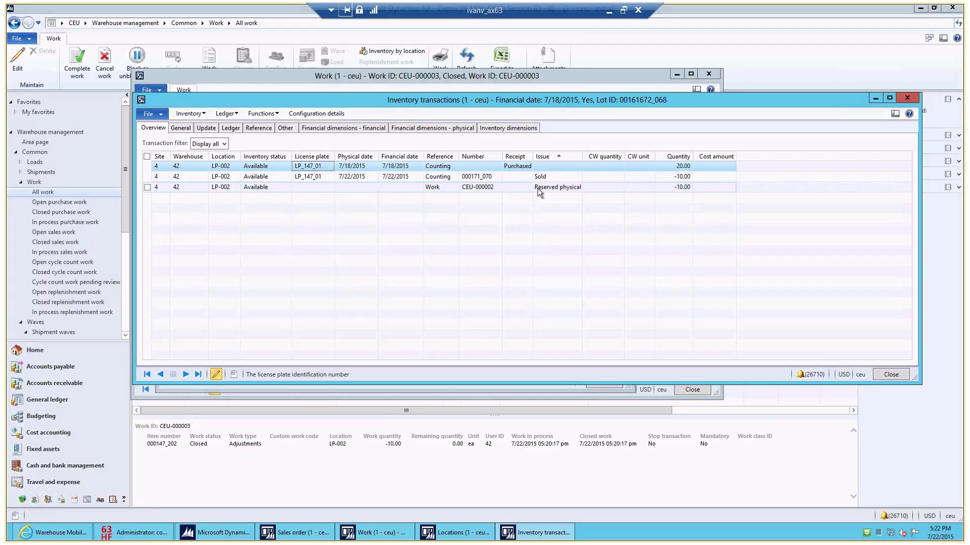
pyautogui.click(559, 188)
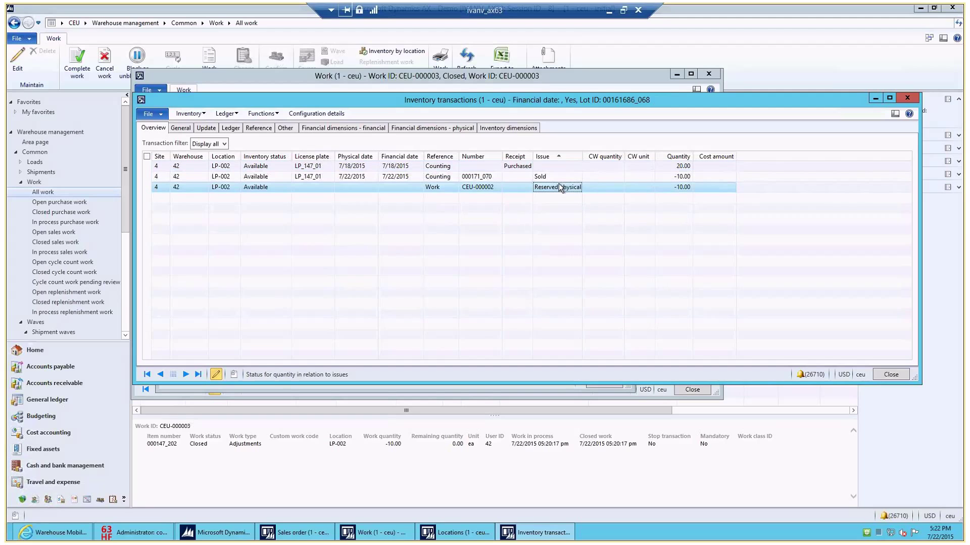
pyautogui.click(482, 187)
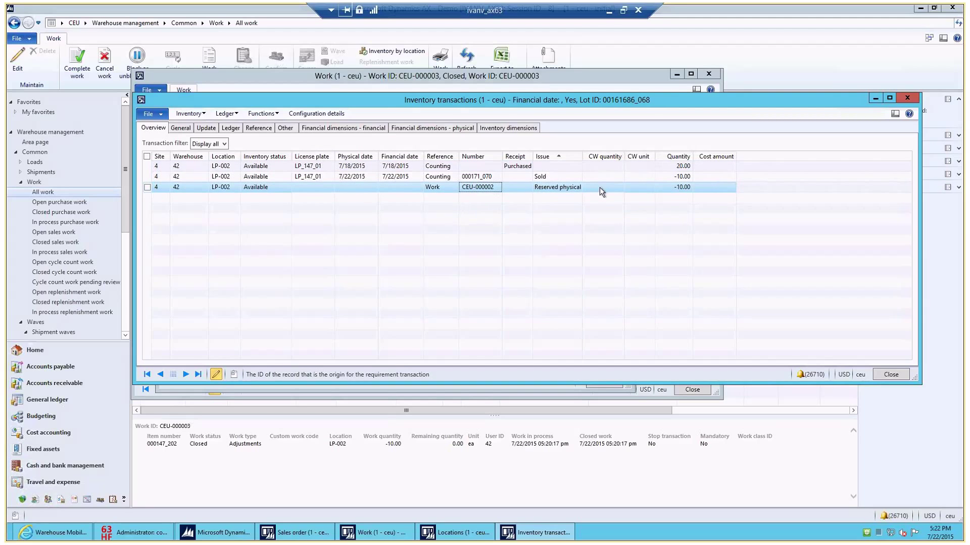
pyautogui.click(679, 187)
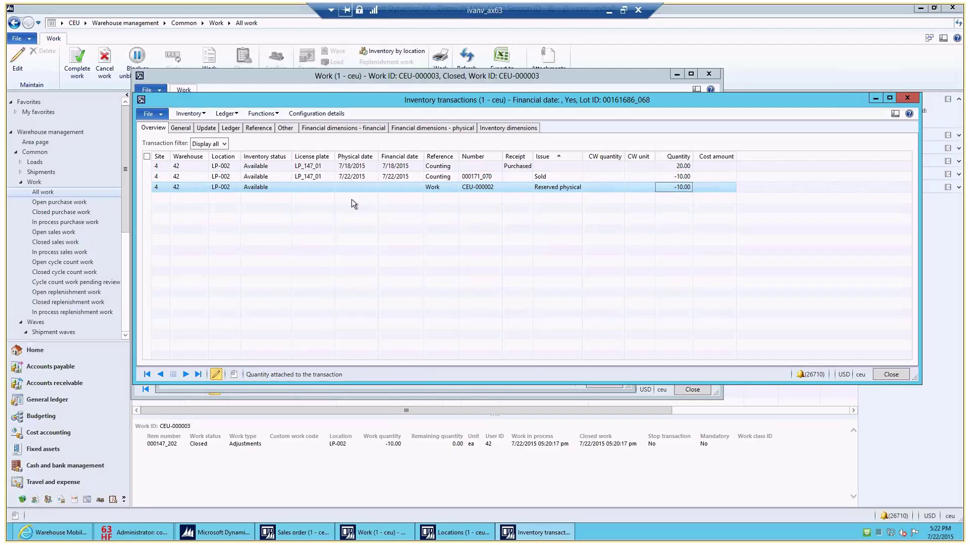
# - Review LP-002's Sold issue transaction and the purchased receipt of 20.00
pyautogui.click(225, 177)
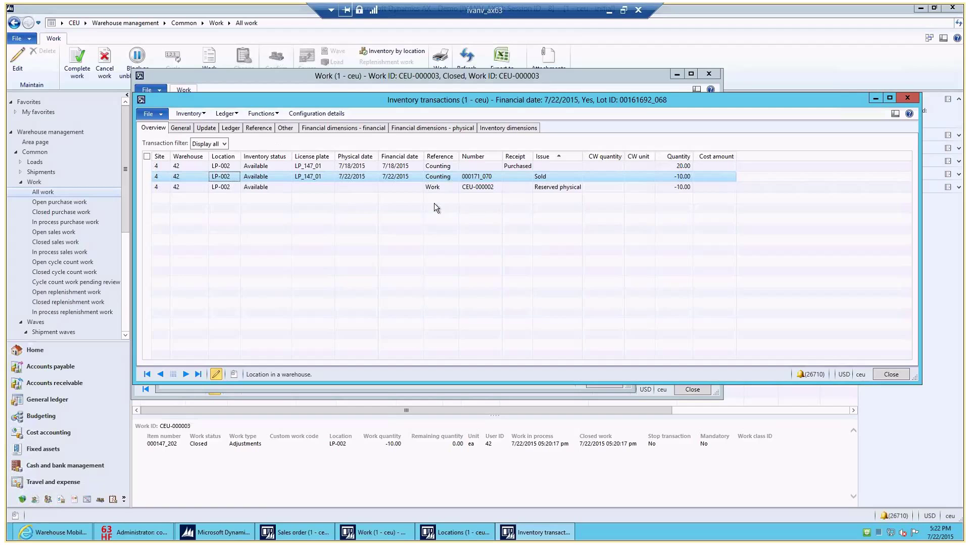
pyautogui.click(547, 180)
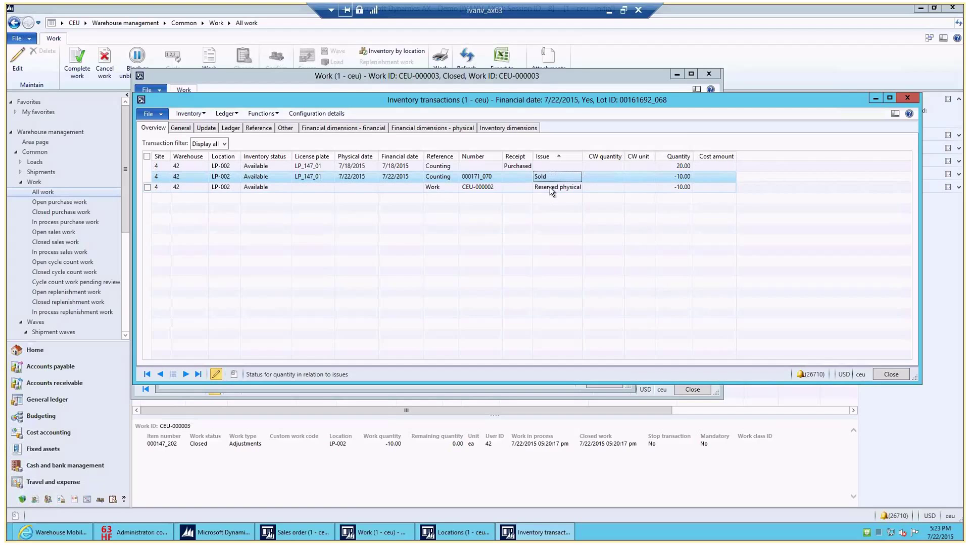
pyautogui.click(551, 190)
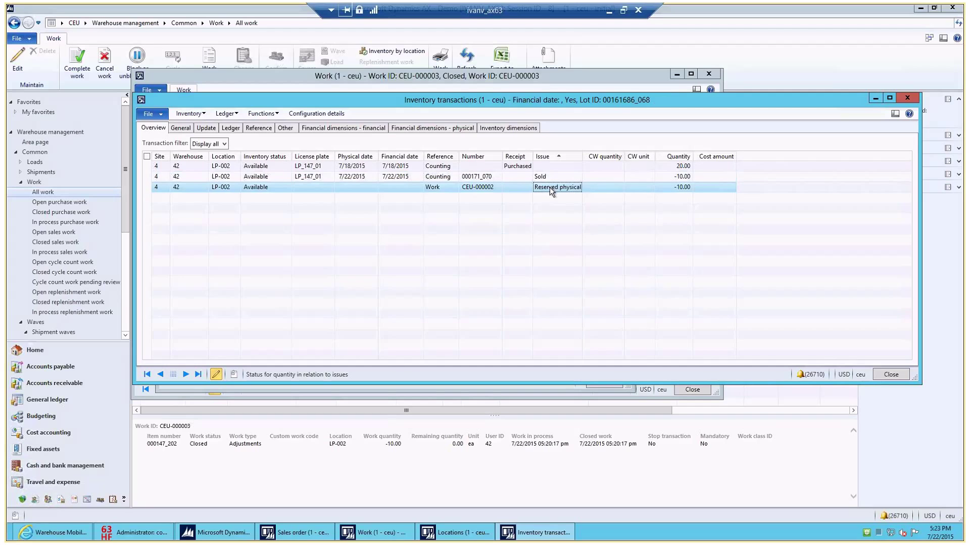
pyautogui.click(548, 167)
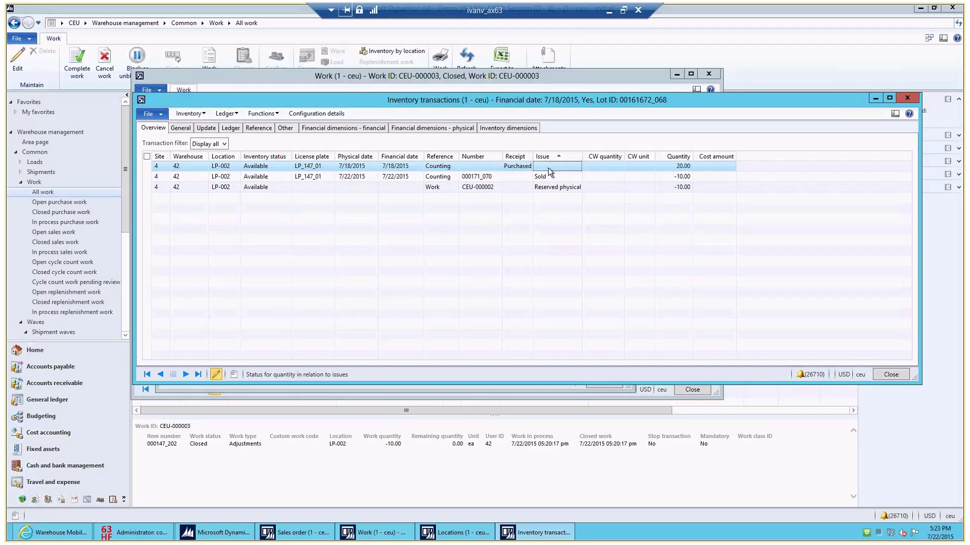
pyautogui.click(680, 168)
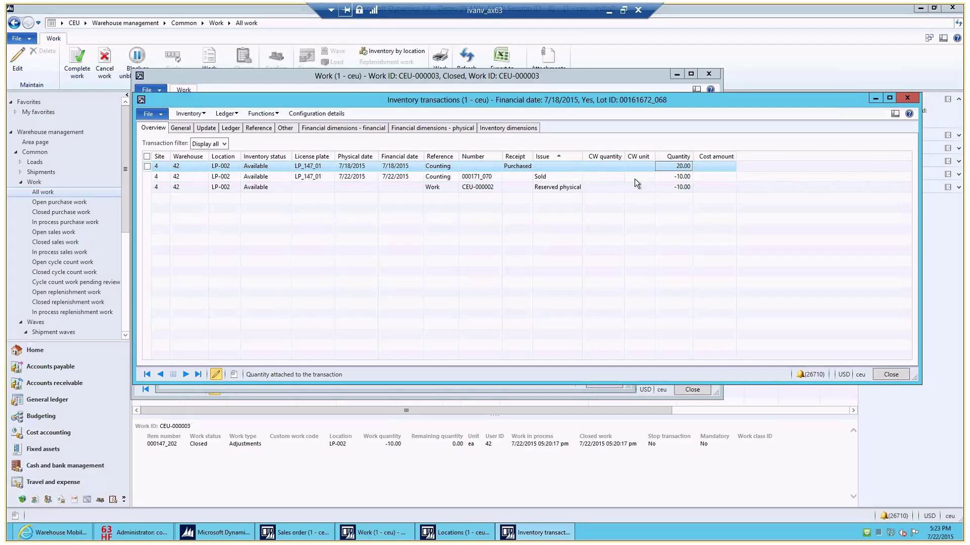
pyautogui.click(579, 188)
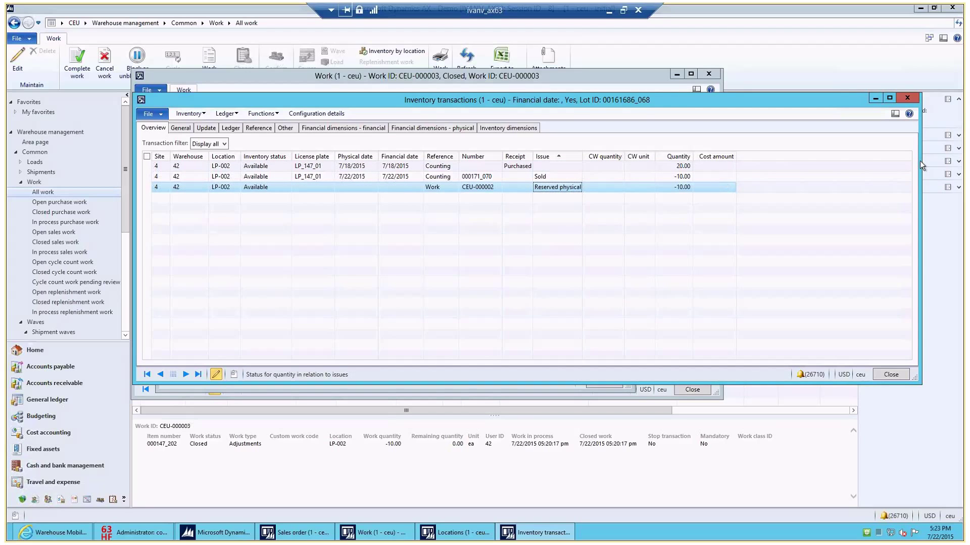
# - Narrow the transactions window and recheck reserved work CEU-000002 and sold quantity -10.00
pyautogui.moveTo(920, 161); pyautogui.dragTo(760, 182)
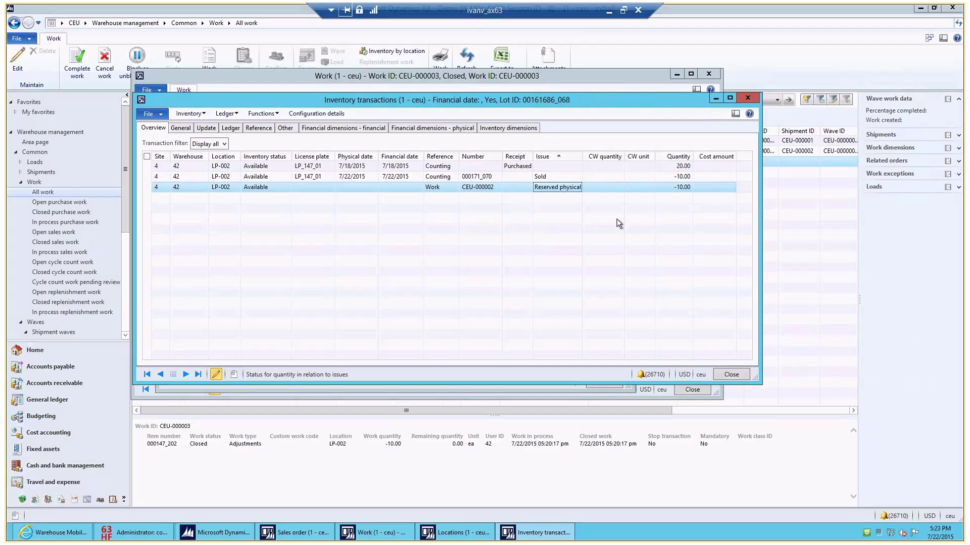
pyautogui.click(501, 188)
pyautogui.click(551, 190)
pyautogui.click(550, 181)
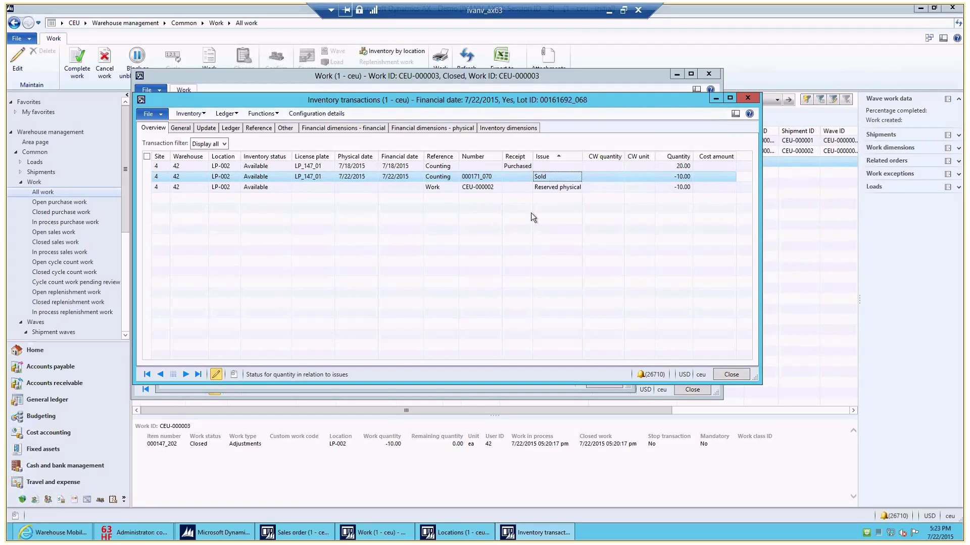
pyautogui.click(672, 177)
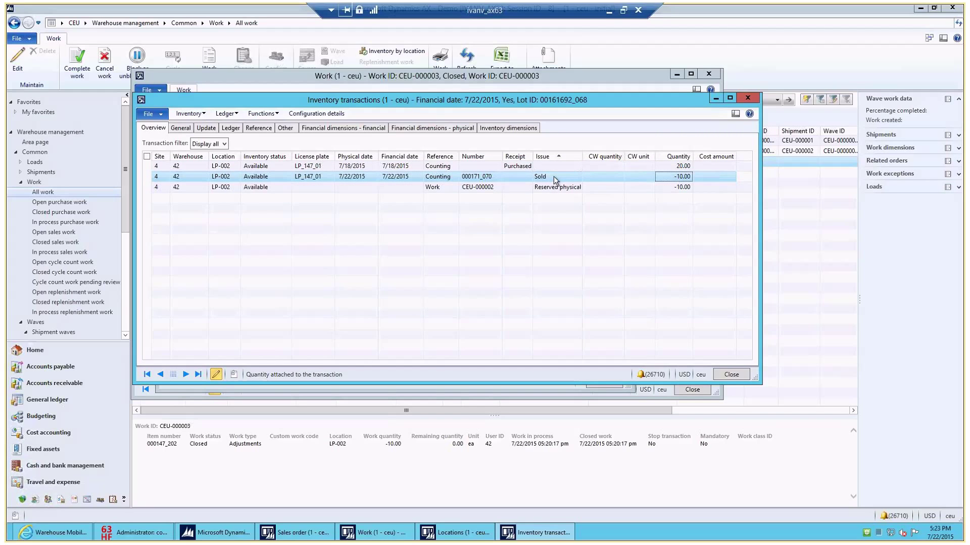
# - Close the transactions, location and work windows, then close SO-101266 after checking its header
pyautogui.click(731, 374)
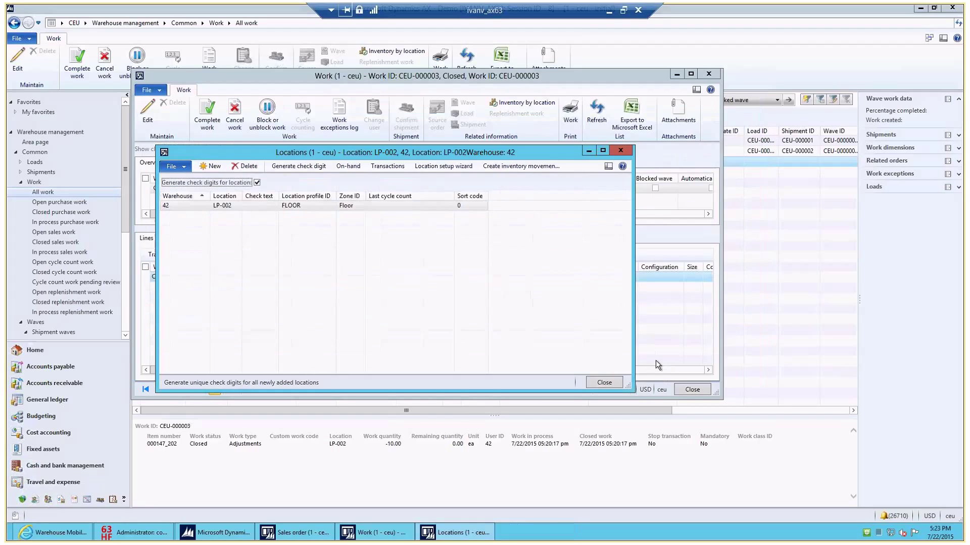
pyautogui.click(604, 383)
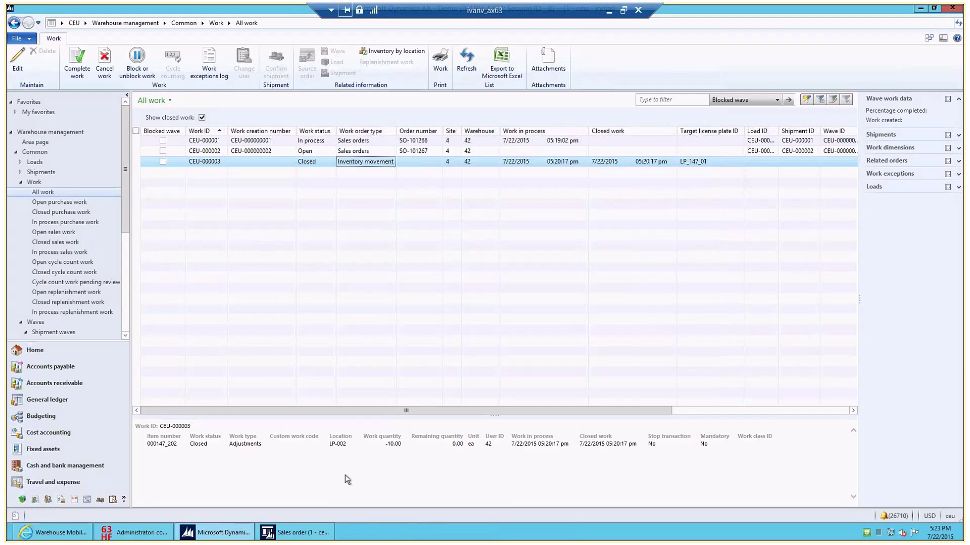
pyautogui.click(298, 532)
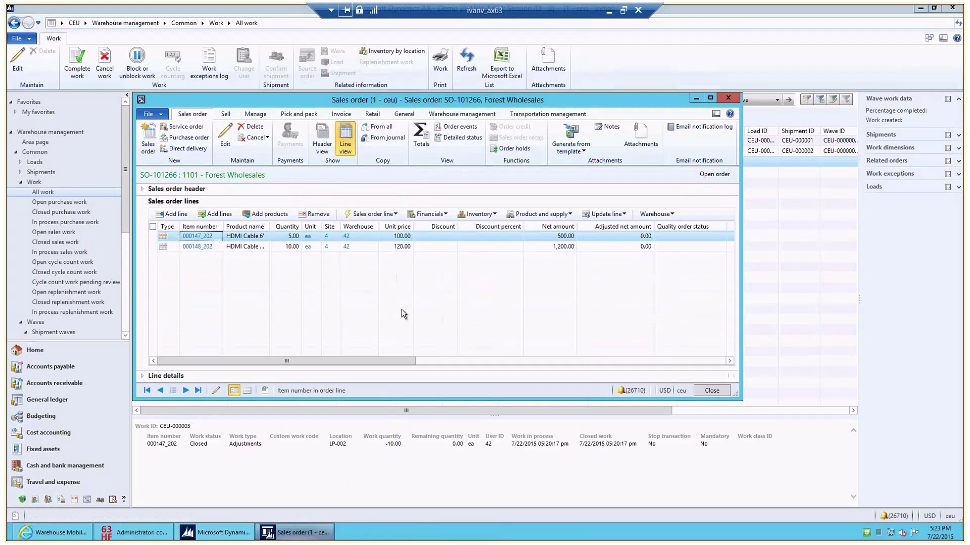
pyautogui.click(215, 190)
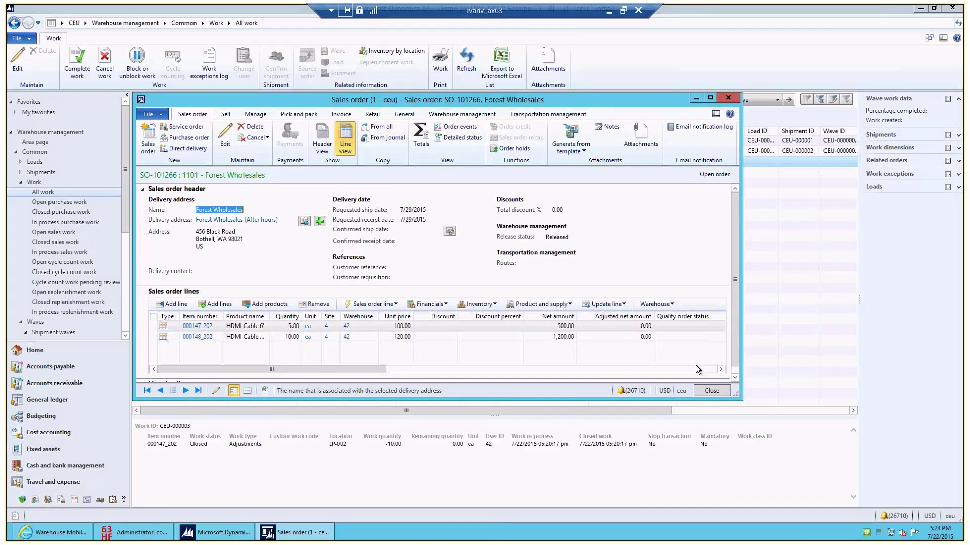
pyautogui.click(717, 392)
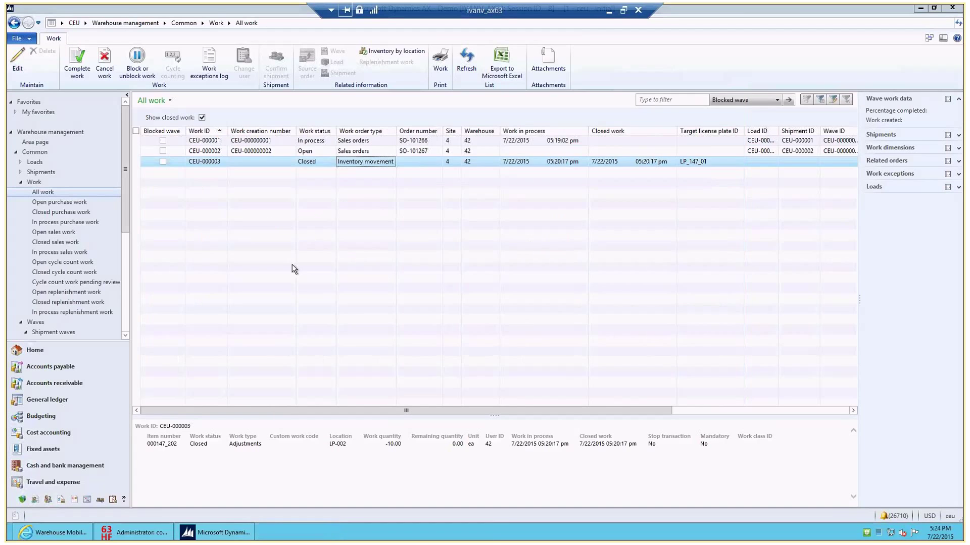
pyautogui.click(87, 23)
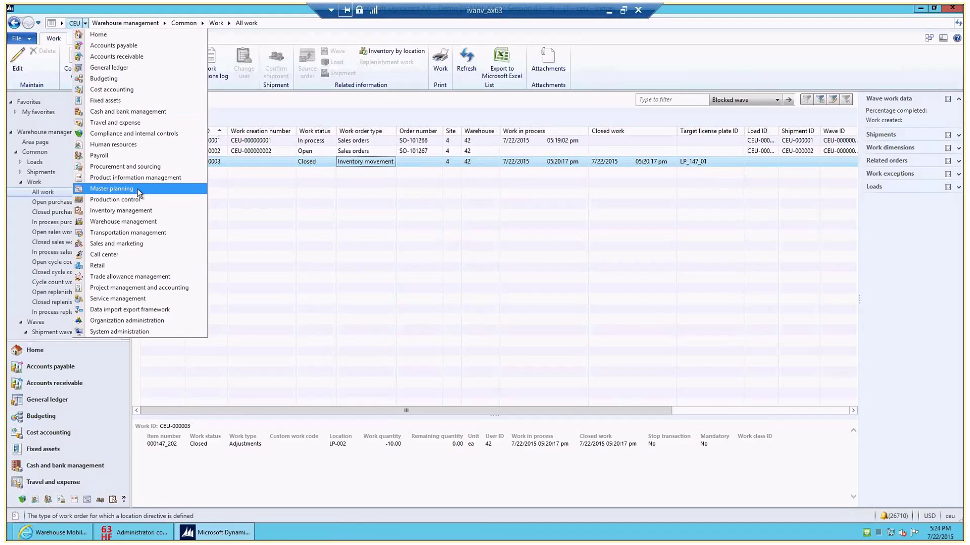
pyautogui.click(140, 225)
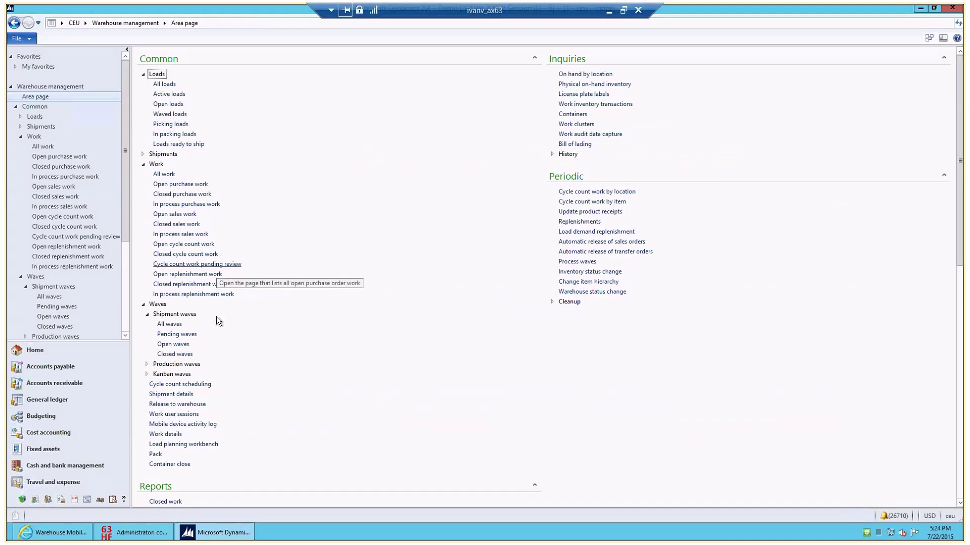
pyautogui.click(170, 324)
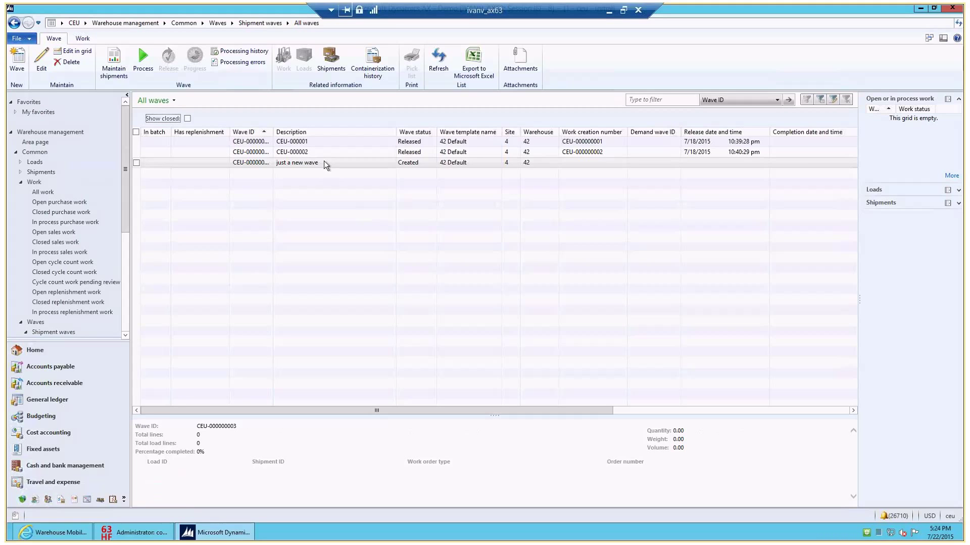
pyautogui.hotkey('alt', 'm')
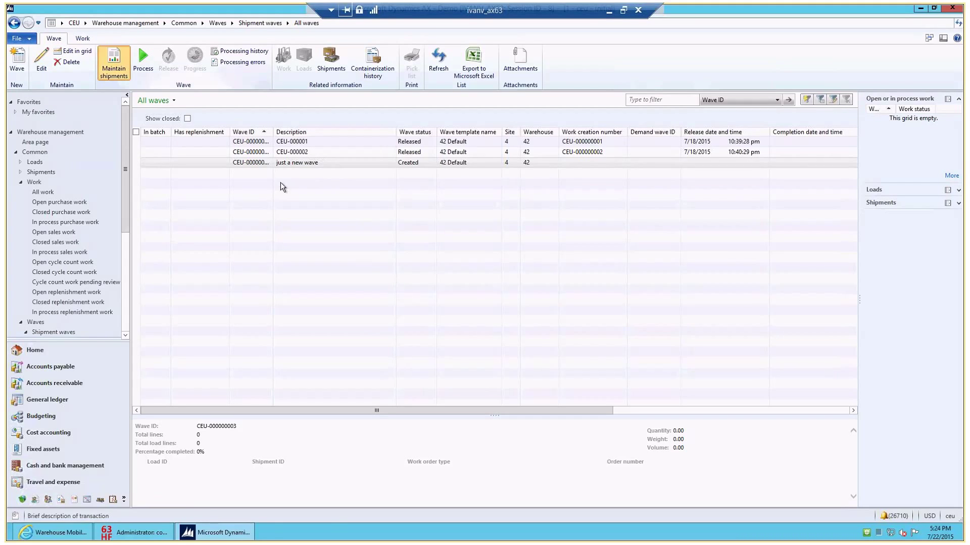
pyautogui.click(250, 198)
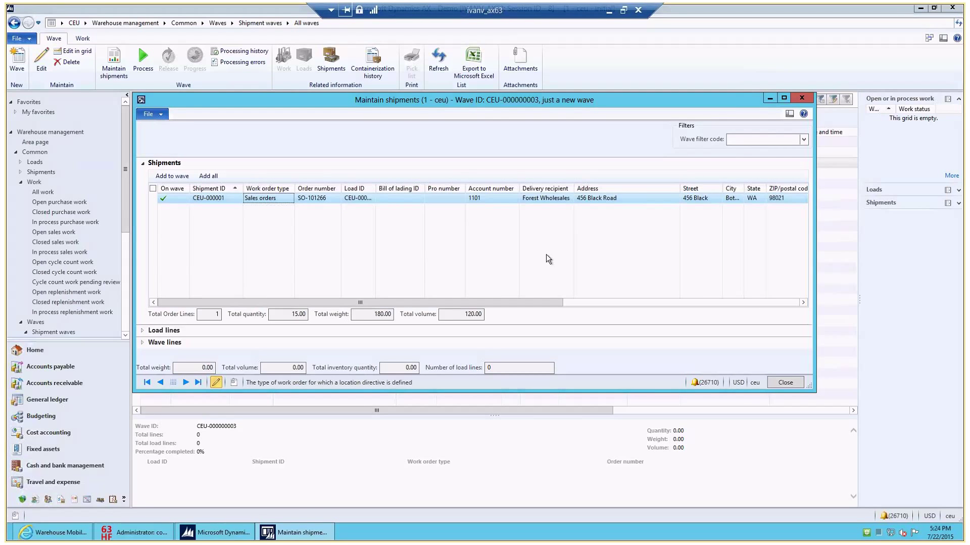
pyautogui.click(785, 383)
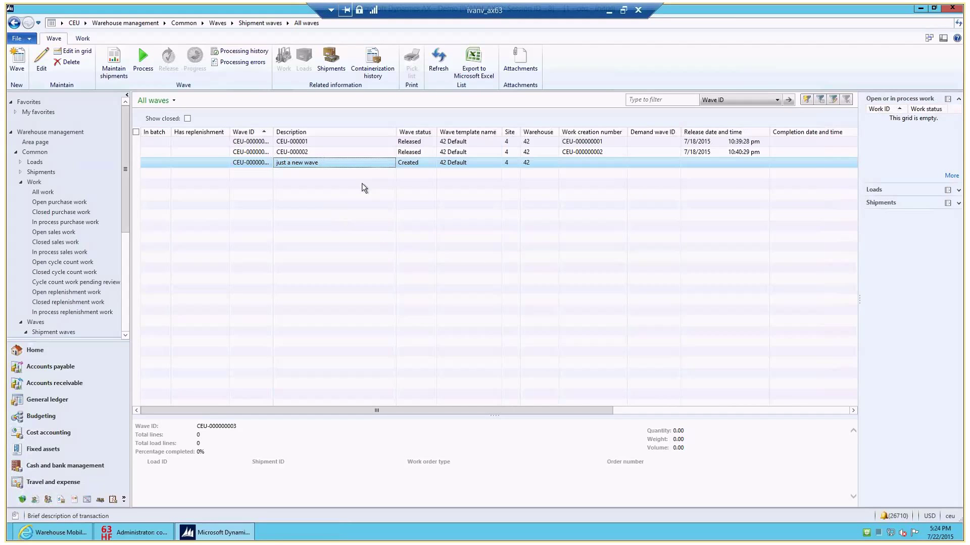
# - Short-pick HDMI Cable 12' with reason Item not there + Count, Pick Qty 2, LP 2950, confirming 8 short
pyautogui.click(58, 533)
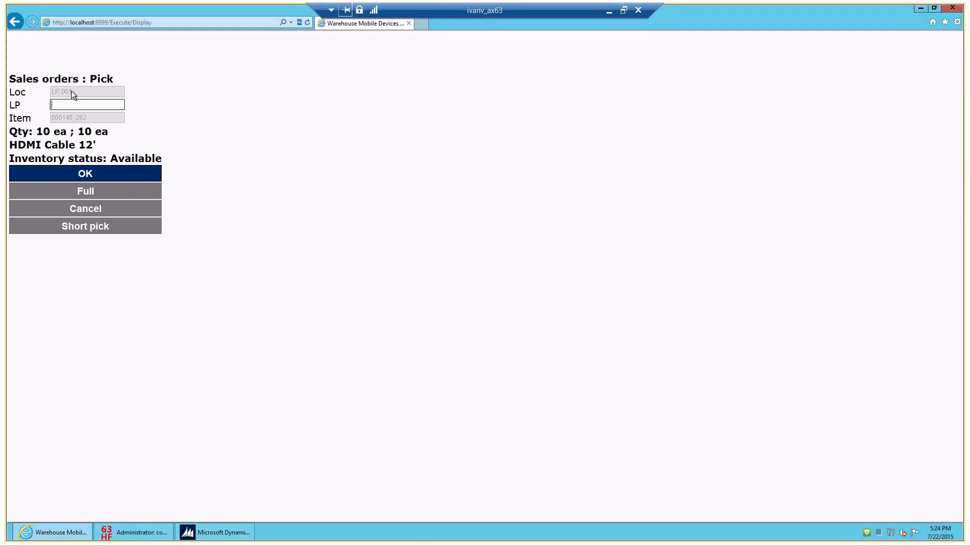
pyautogui.click(103, 228)
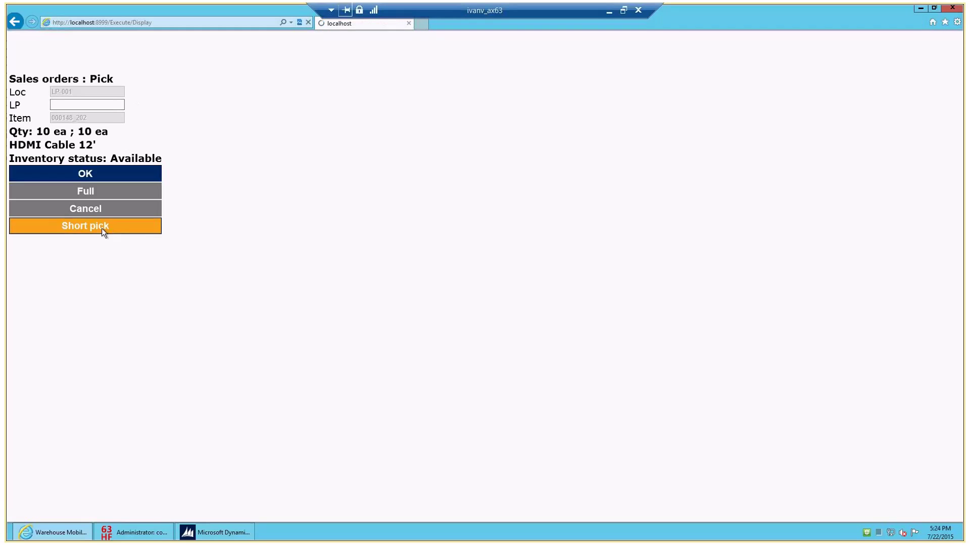
pyautogui.click(145, 184)
pyautogui.click(129, 192)
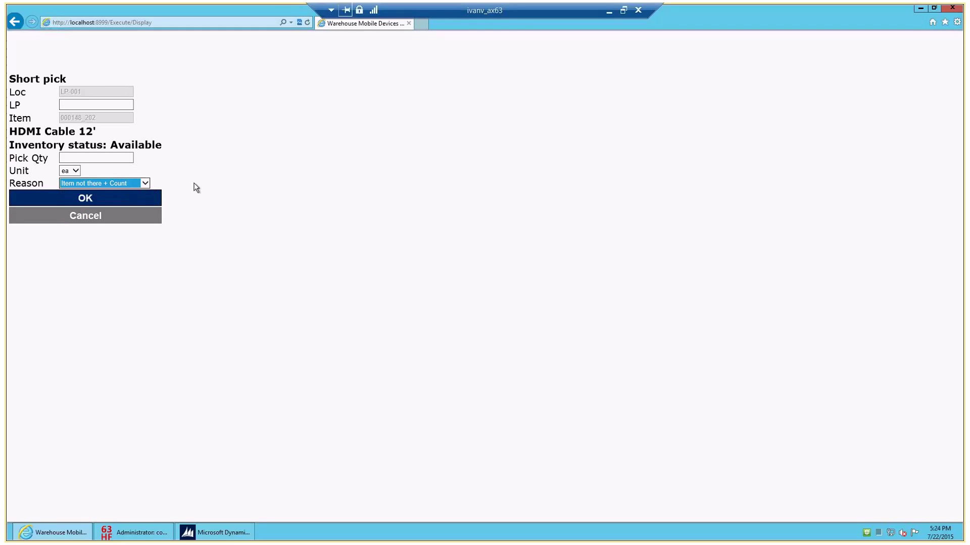
pyautogui.click(76, 160)
pyautogui.write('2')
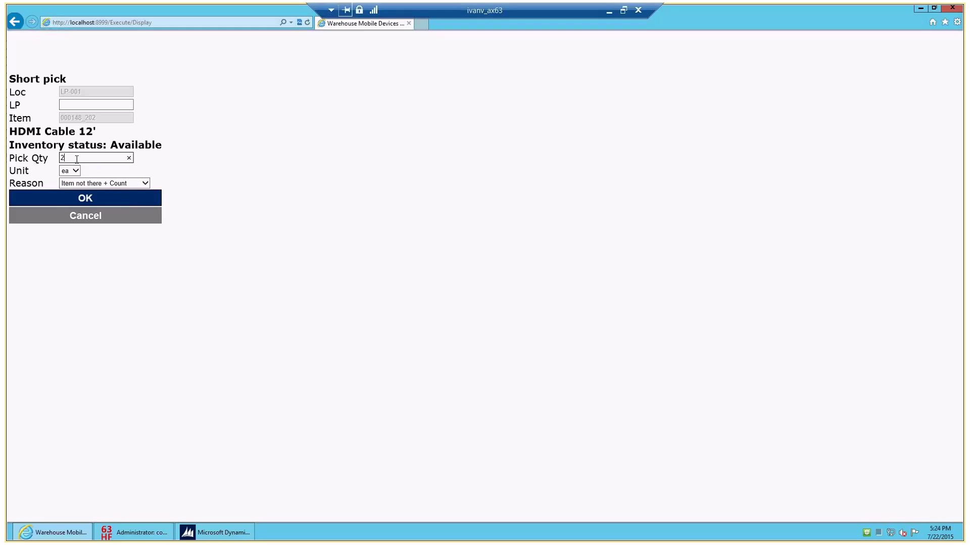
pyautogui.click(71, 105)
pyautogui.write('2950')
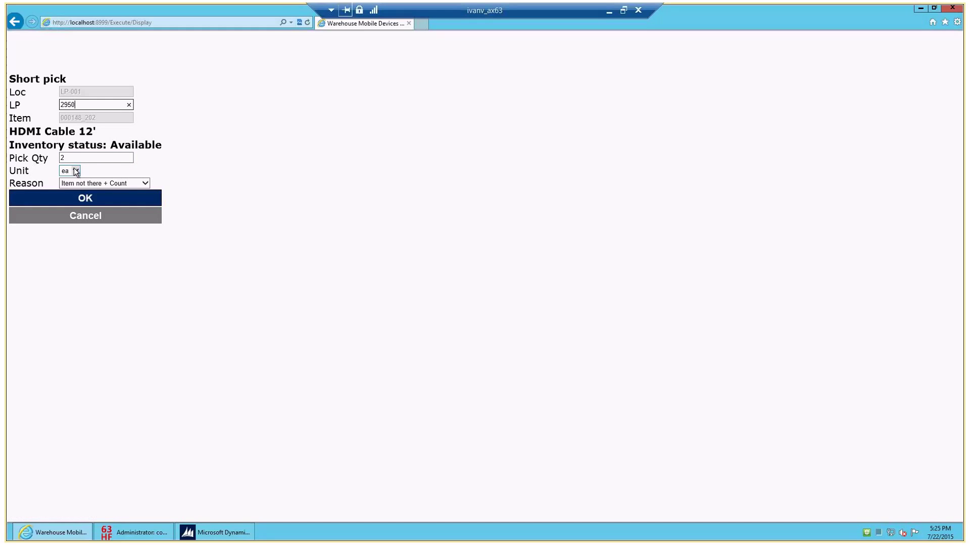
pyautogui.click(83, 199)
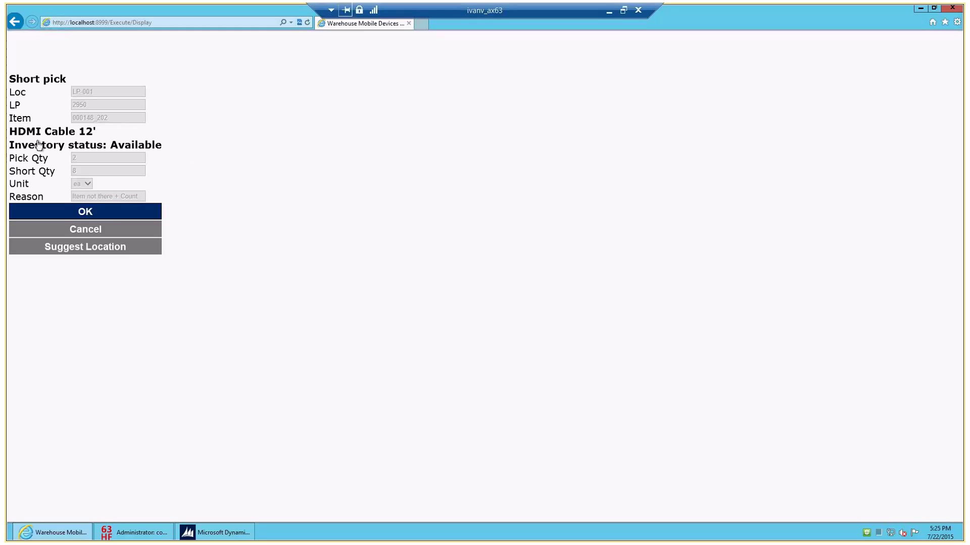
pyautogui.click(115, 218)
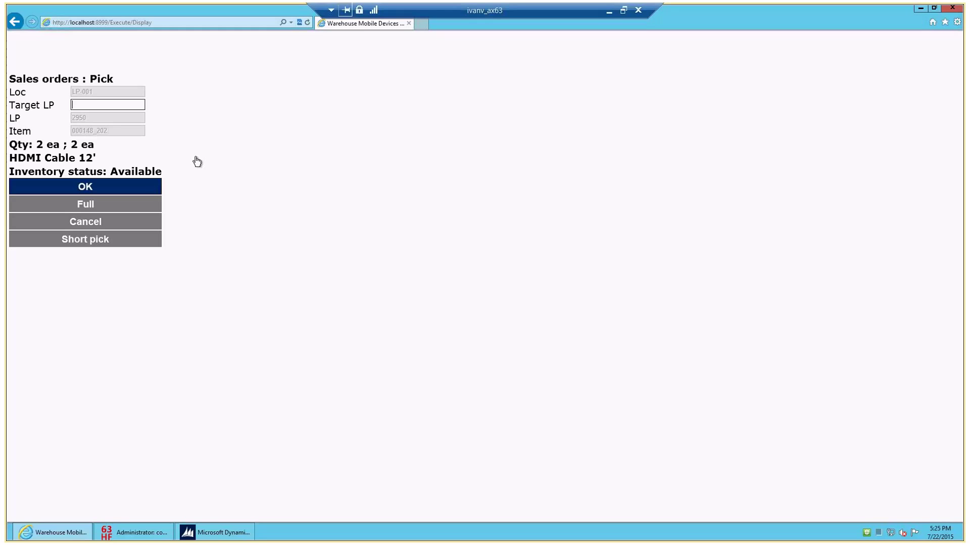
# - Confirm target plate TLP_01, complete the put of 2 at BAYDOOR, and return to the Outbound menu
pyautogui.write('TLP_01')
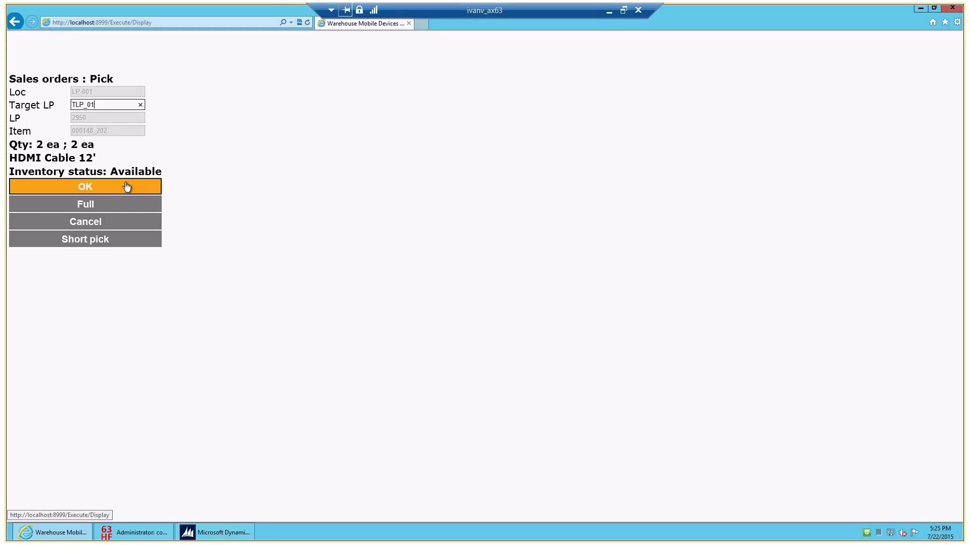
pyautogui.click(126, 187)
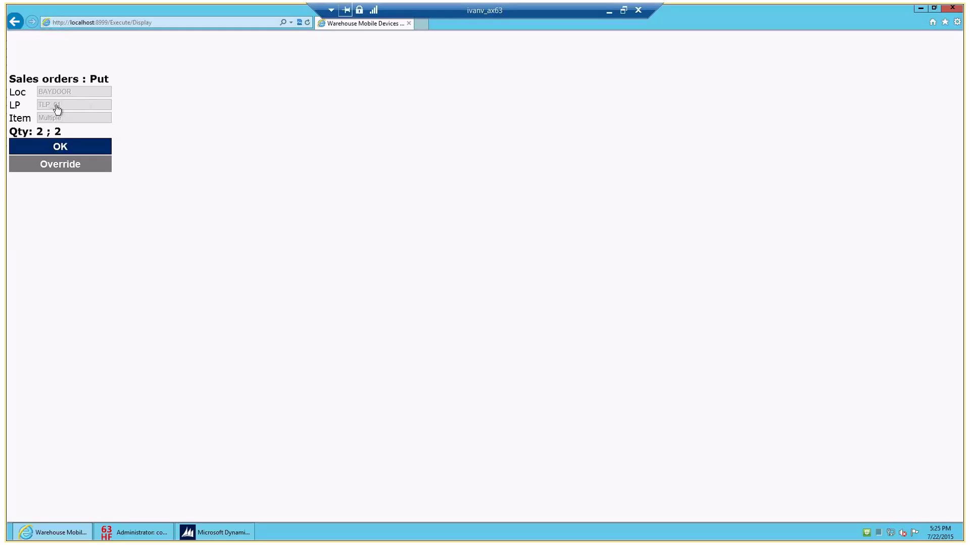
pyautogui.click(80, 148)
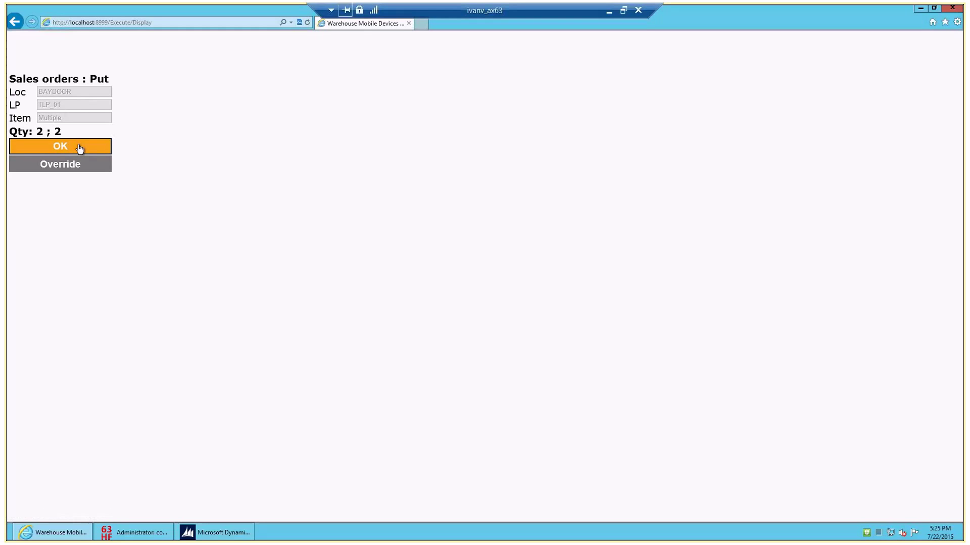
pyautogui.click(94, 143)
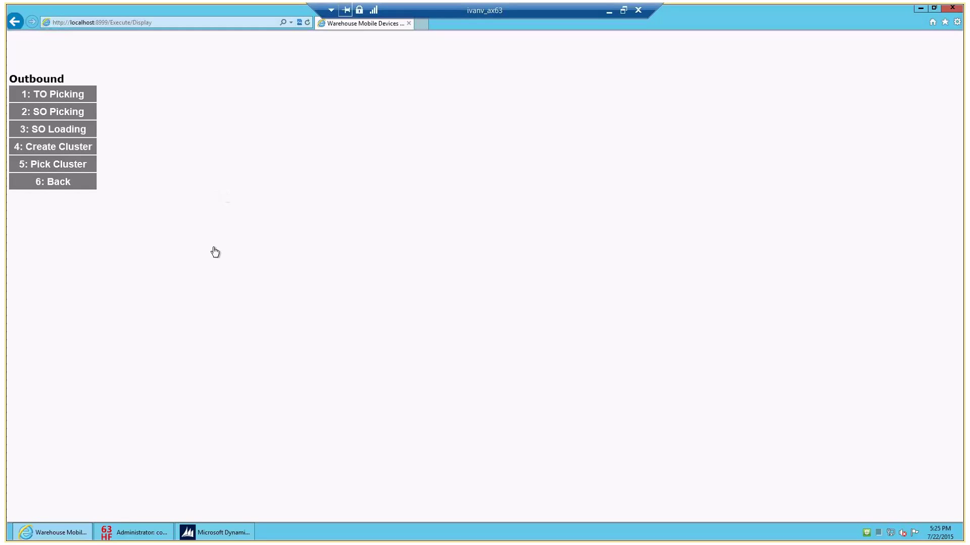
# - Back in Dynamics AX, include closed entries and open the Warehouse management All work list
pyautogui.click(50, 534)
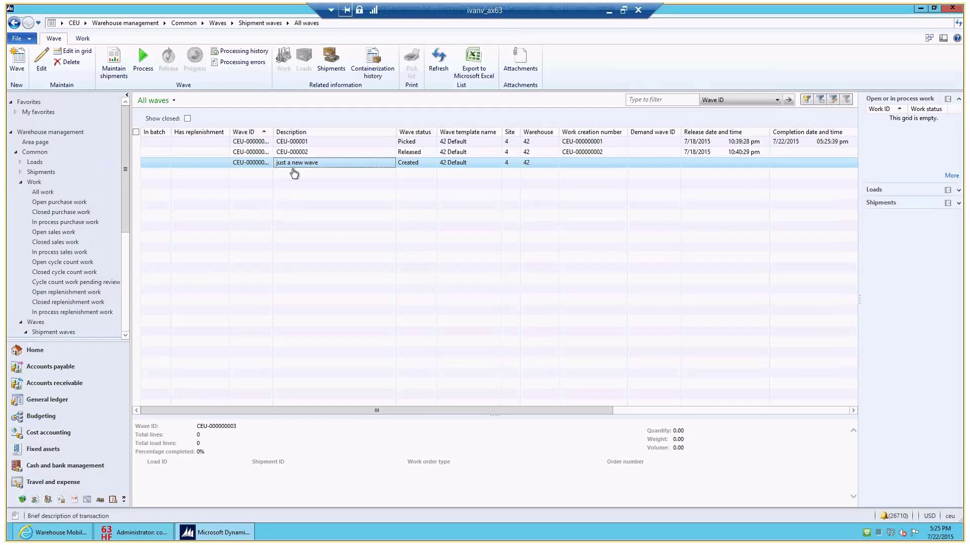
pyautogui.click(169, 118)
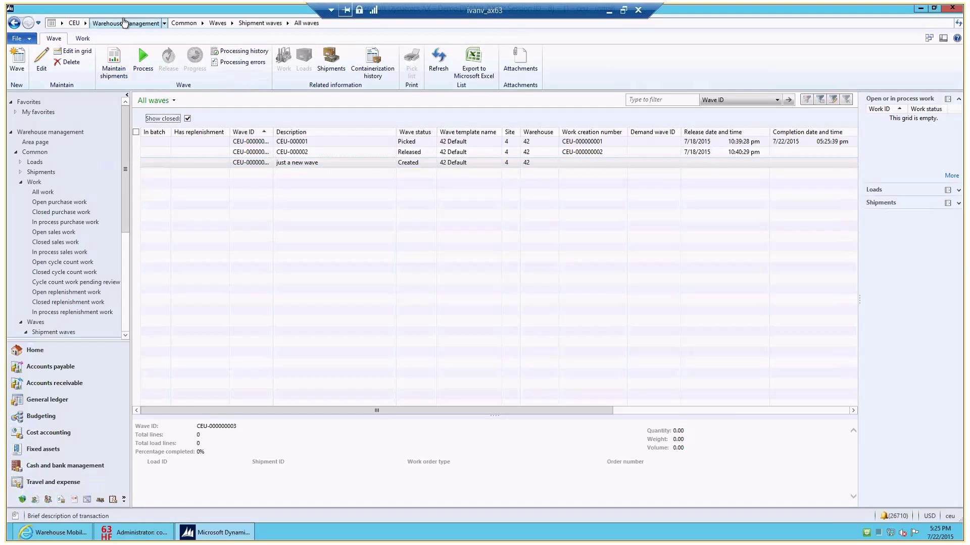
pyautogui.click(108, 23)
pyautogui.click(164, 174)
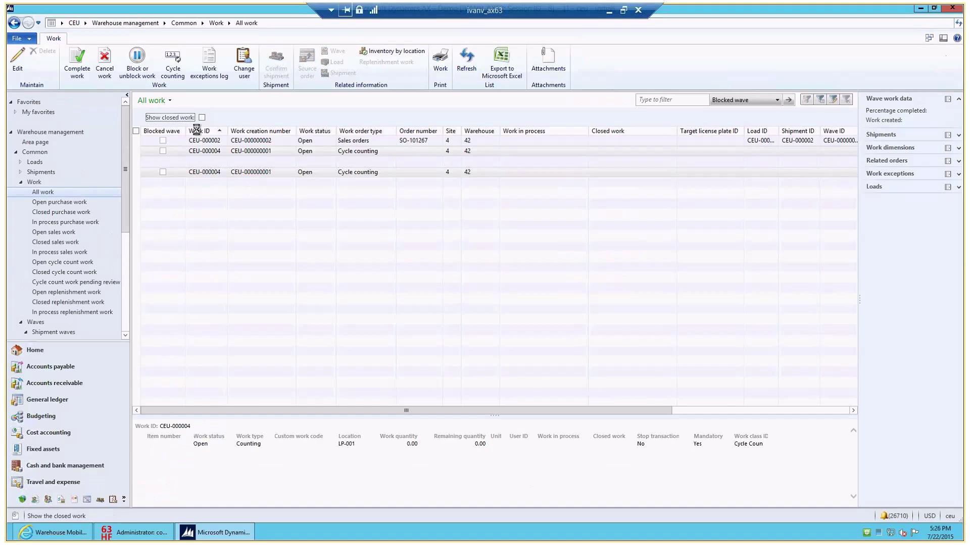
# - Review work CEU-000001 and its short-picked LP-001 pick line
pyautogui.doubleClick(197, 141)
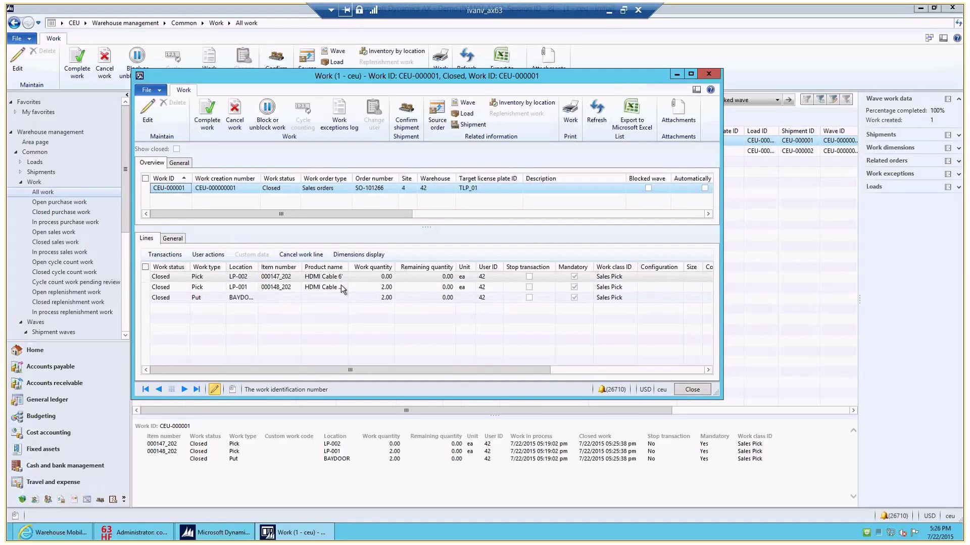
pyautogui.click(385, 289)
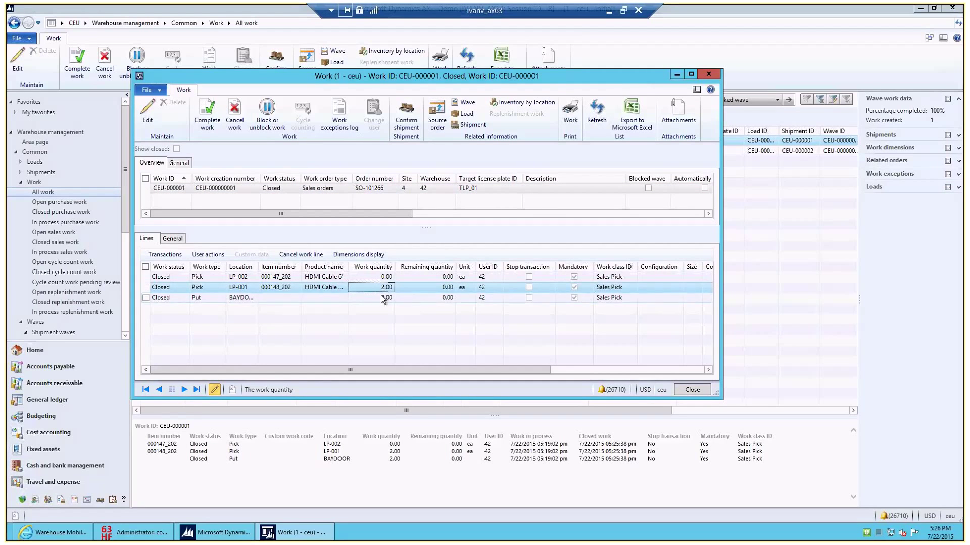
pyautogui.click(693, 389)
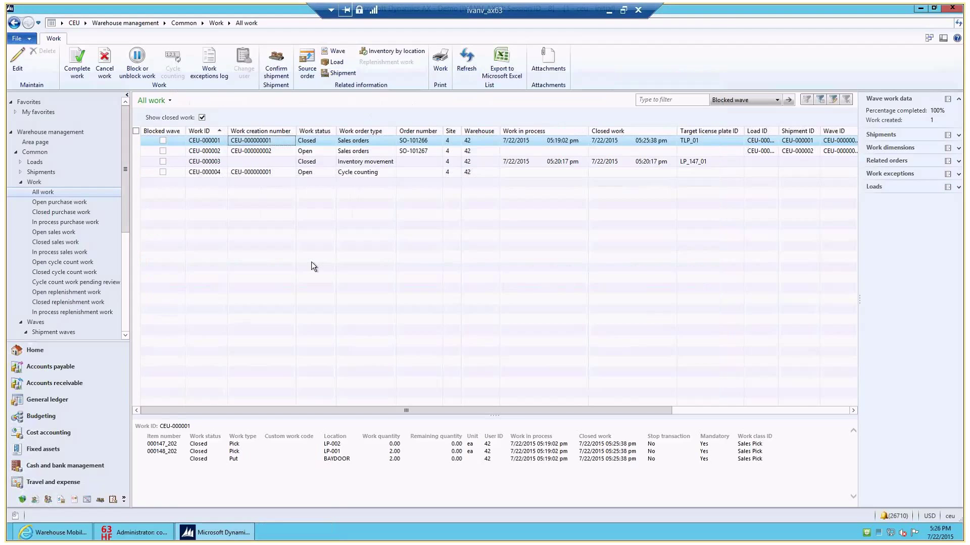
# - Review the new cycle counting work CEU-000004 and its counting line at LP-001
pyautogui.click(259, 171)
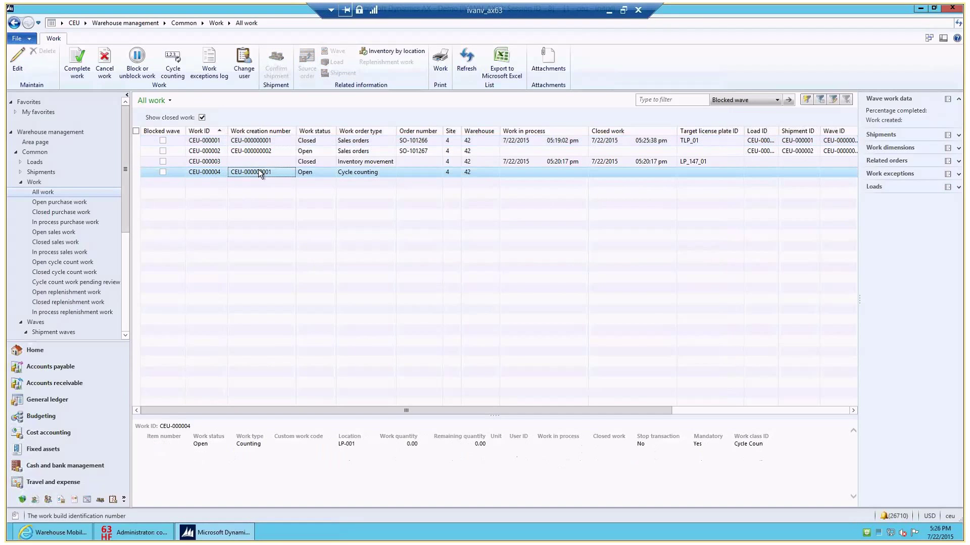
pyautogui.doubleClick(308, 172)
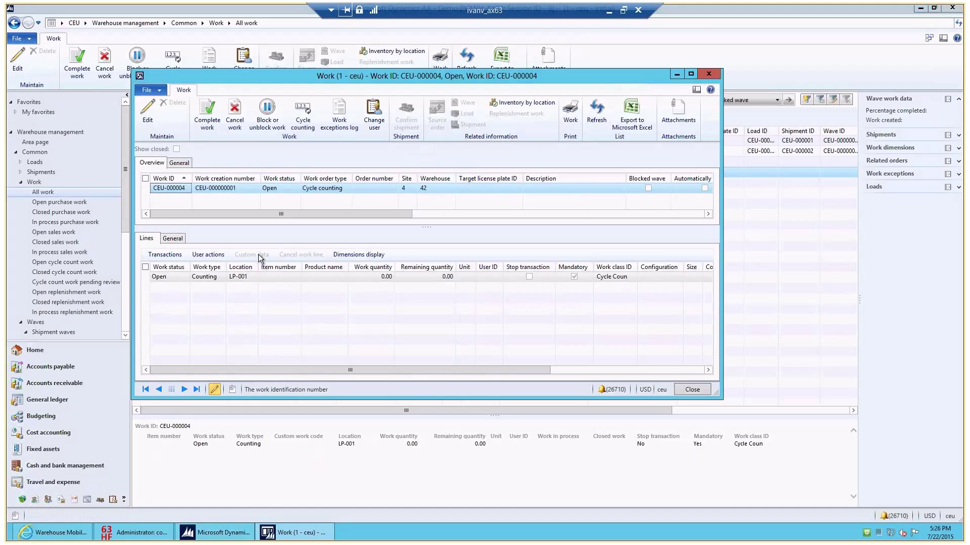
pyautogui.click(223, 283)
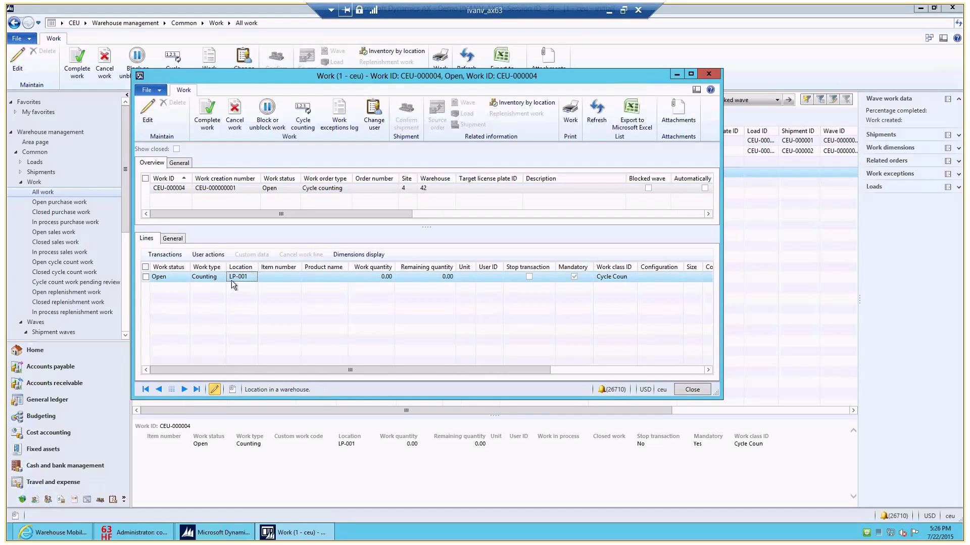
pyautogui.press('Escape')
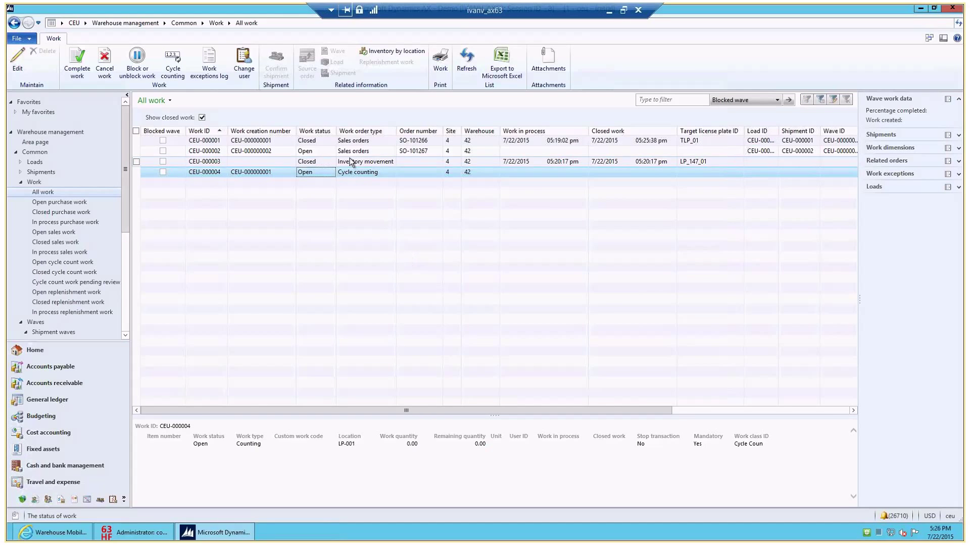
# - Select sales order SO-101266 in All sales orders and open its Load planning workbench
pyautogui.click(86, 24)
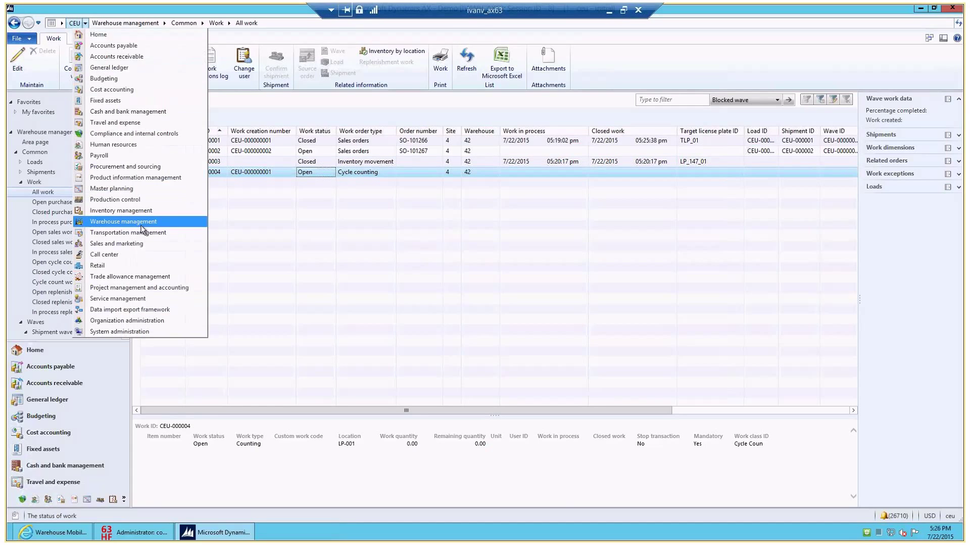
pyautogui.click(125, 244)
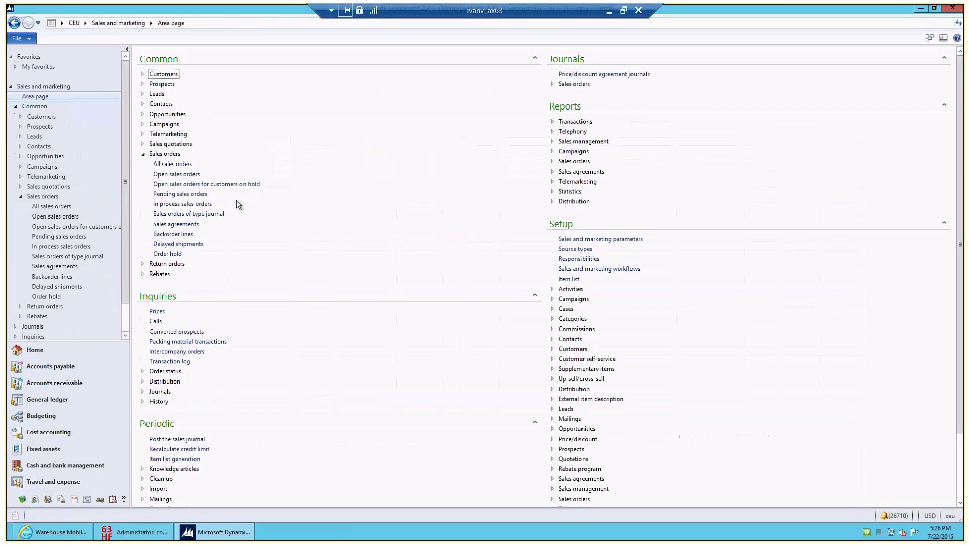
pyautogui.click(172, 164)
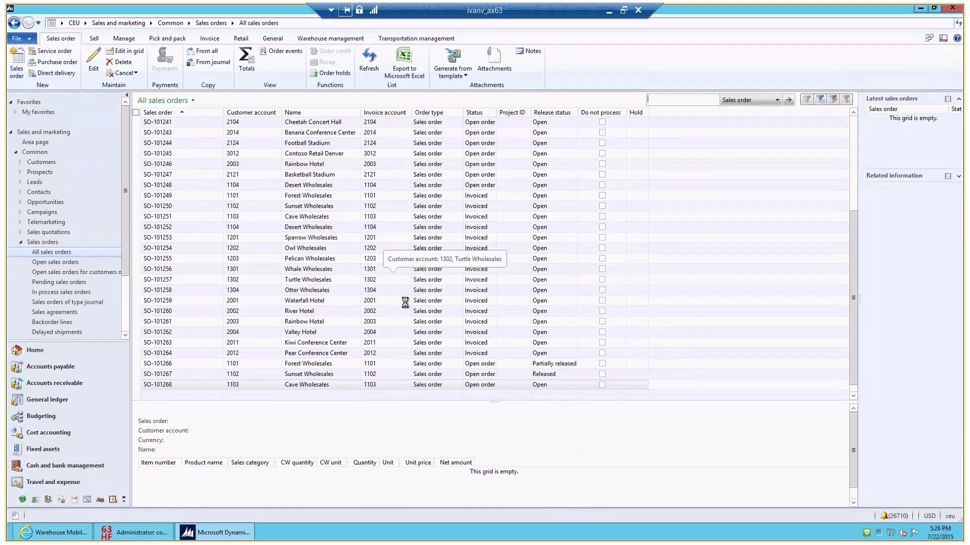
pyautogui.click(542, 363)
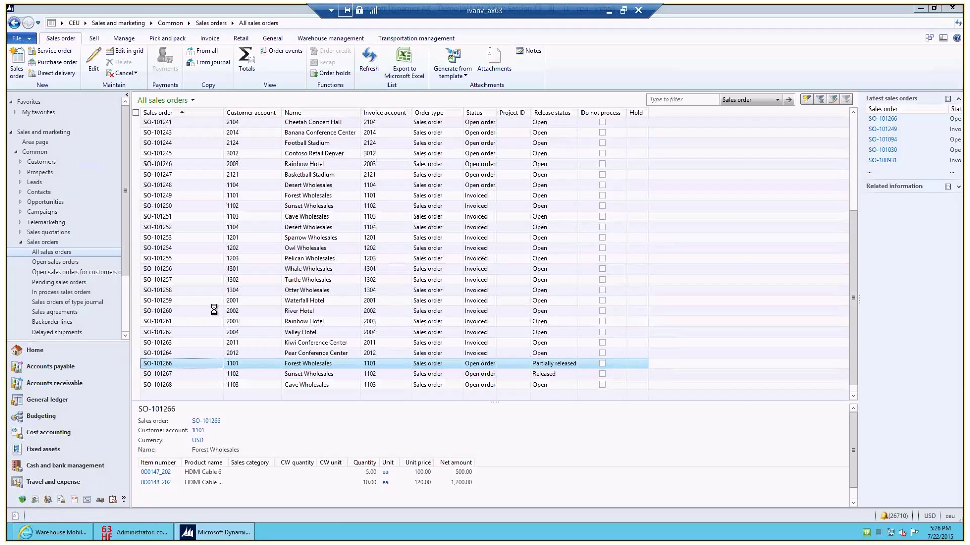
pyautogui.click(462, 114)
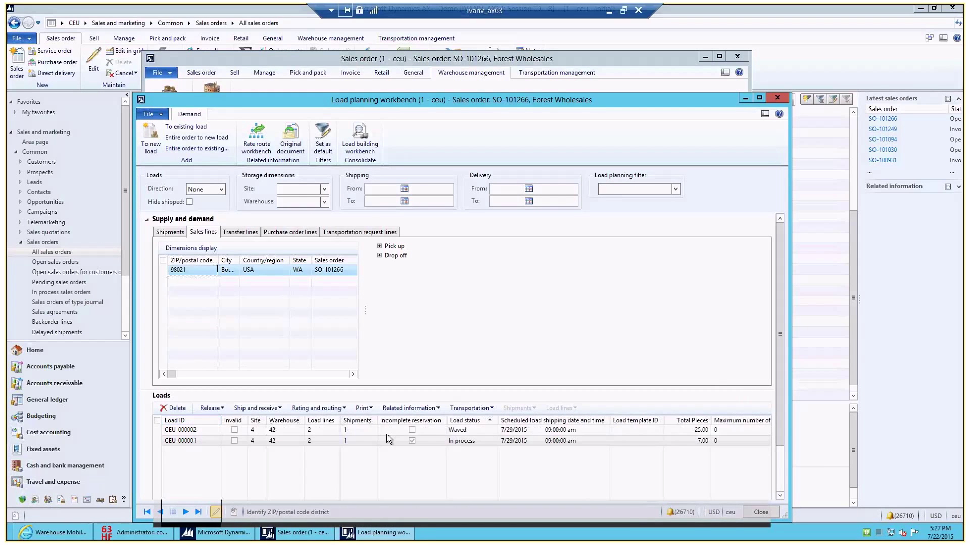
# - Select load CEU-000001 and show its load lines, checking quantity and configuration
pyautogui.click(197, 442)
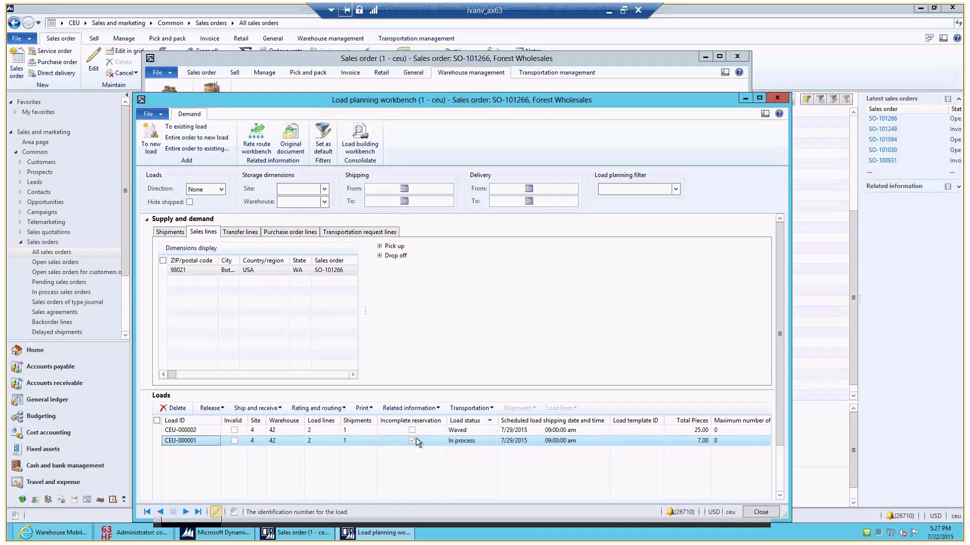
pyautogui.scroll(-2, 507, 471)
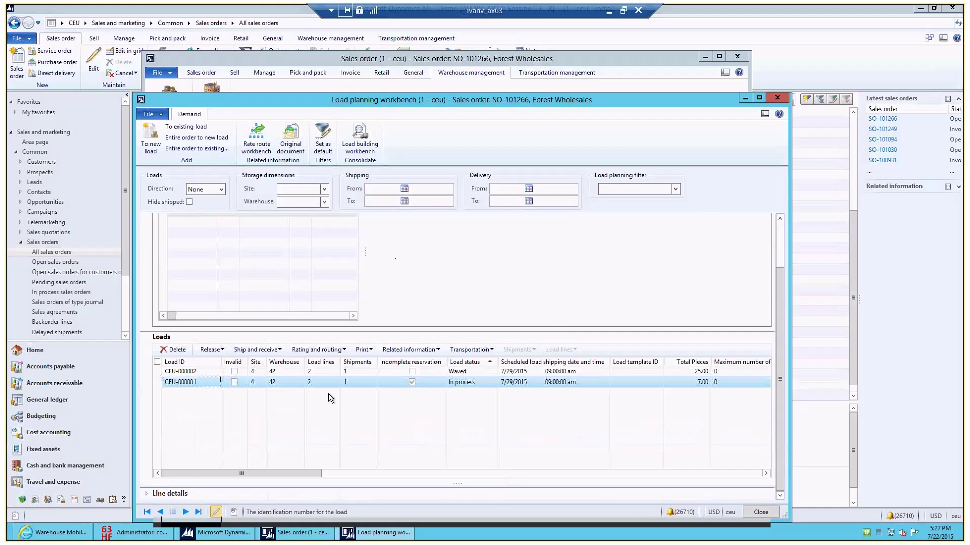
pyautogui.click(247, 488)
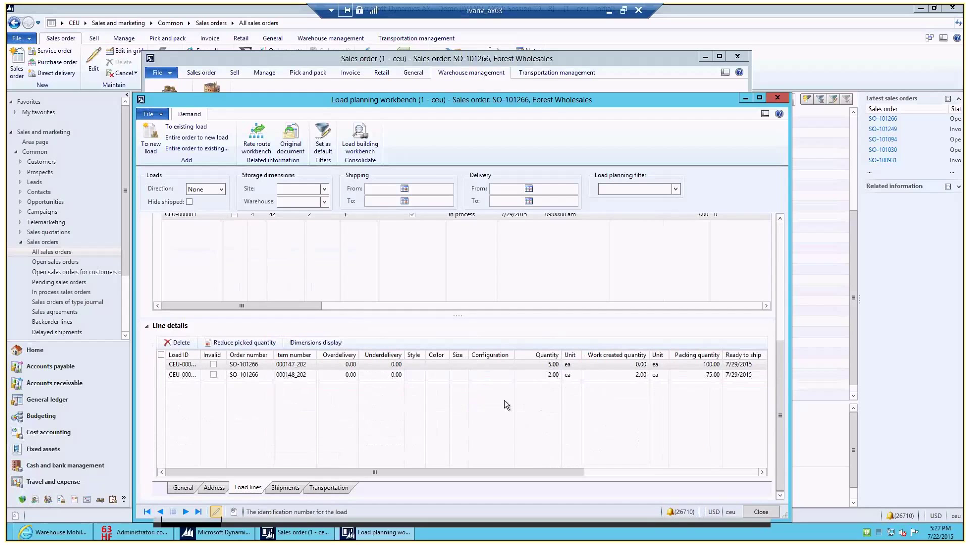
pyautogui.moveTo(781, 386); pyautogui.dragTo(780, 356)
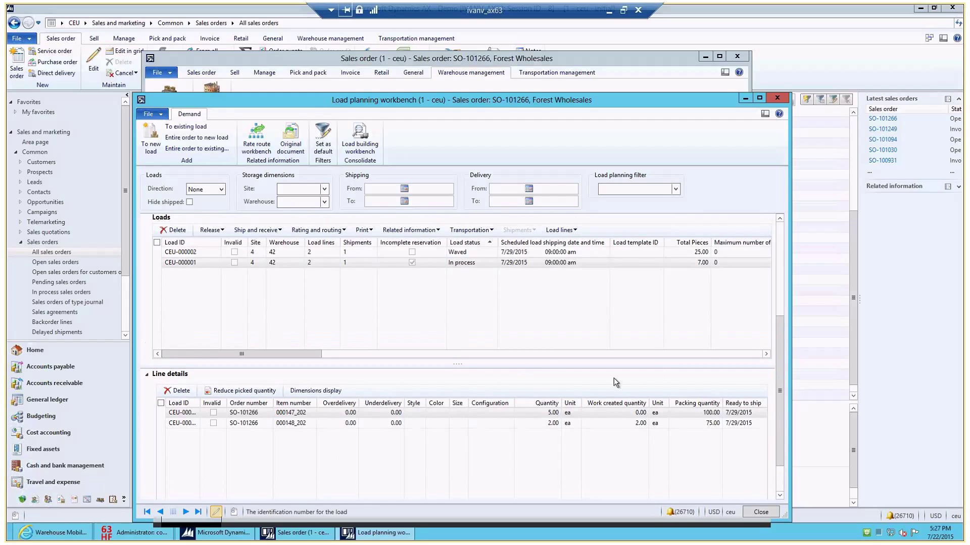
pyautogui.click(553, 423)
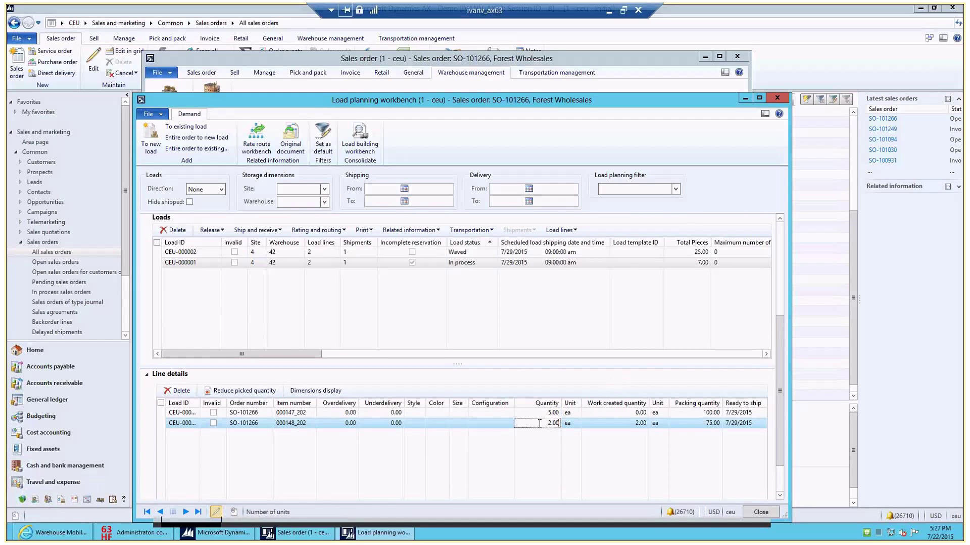
pyautogui.click(502, 424)
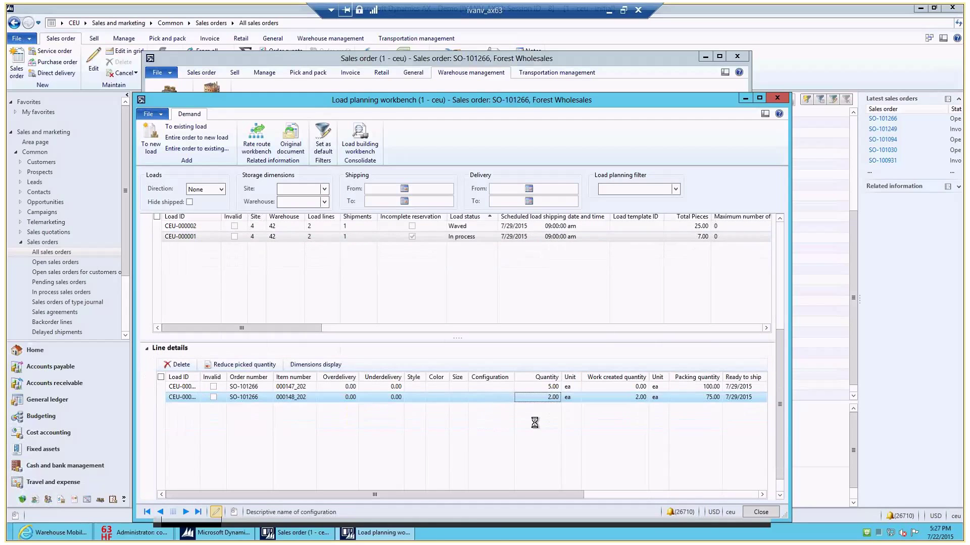
# - Compare load lines 000147_202 (5.00, no work) and 000148_202 (2.00), then close the workbench
pyautogui.click(490, 289)
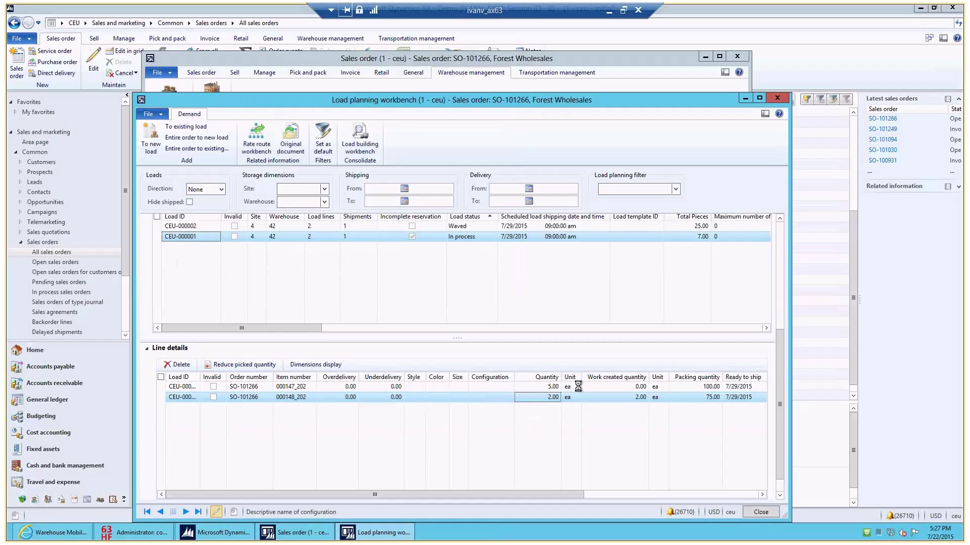
pyautogui.click(539, 397)
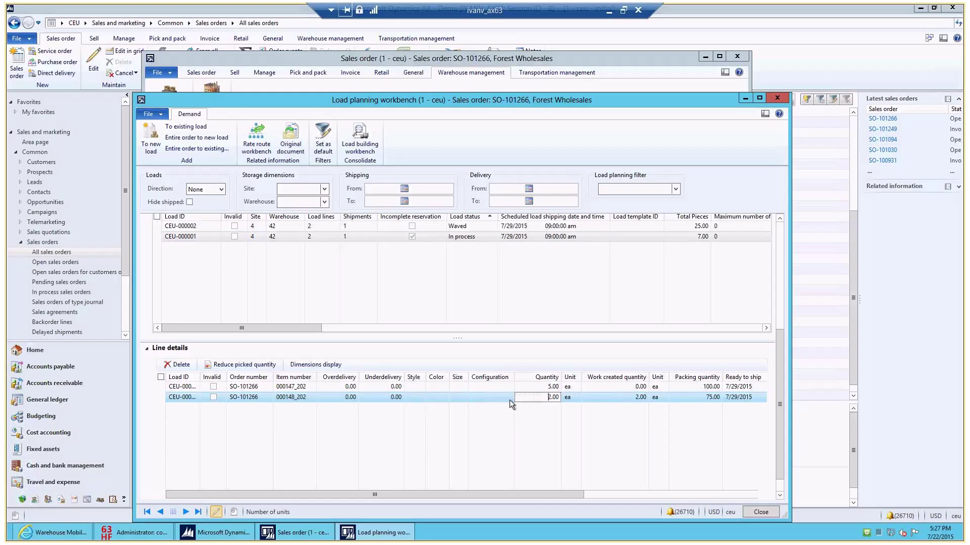
pyautogui.click(496, 388)
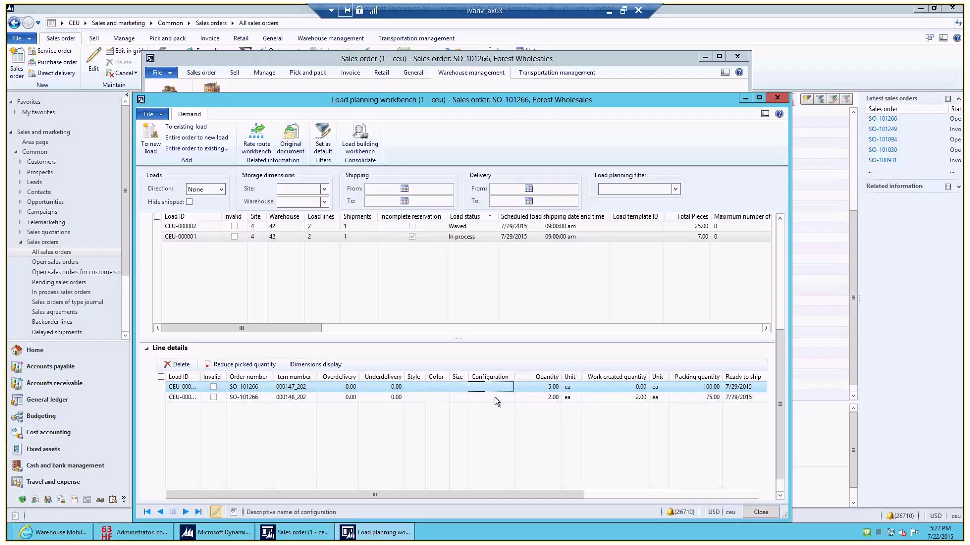
pyautogui.click(495, 398)
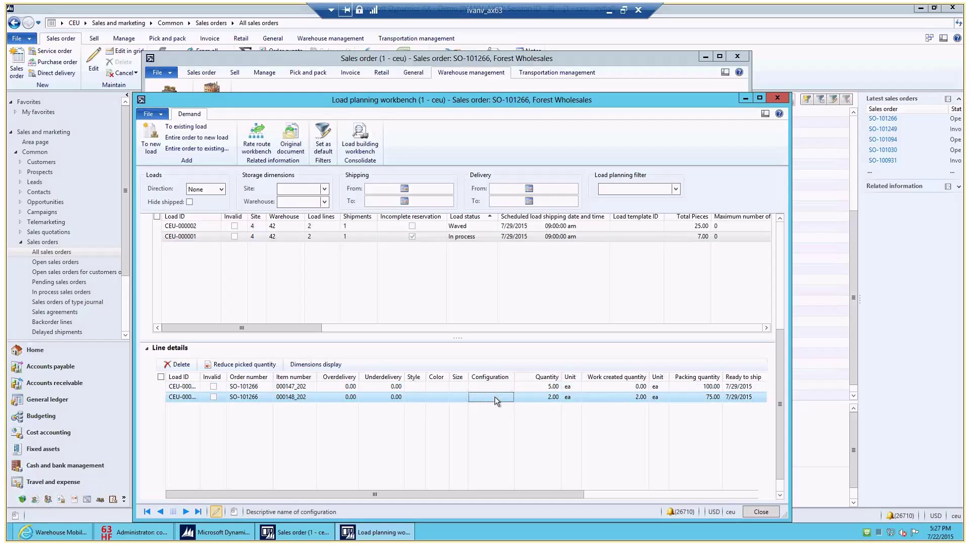
pyautogui.click(760, 513)
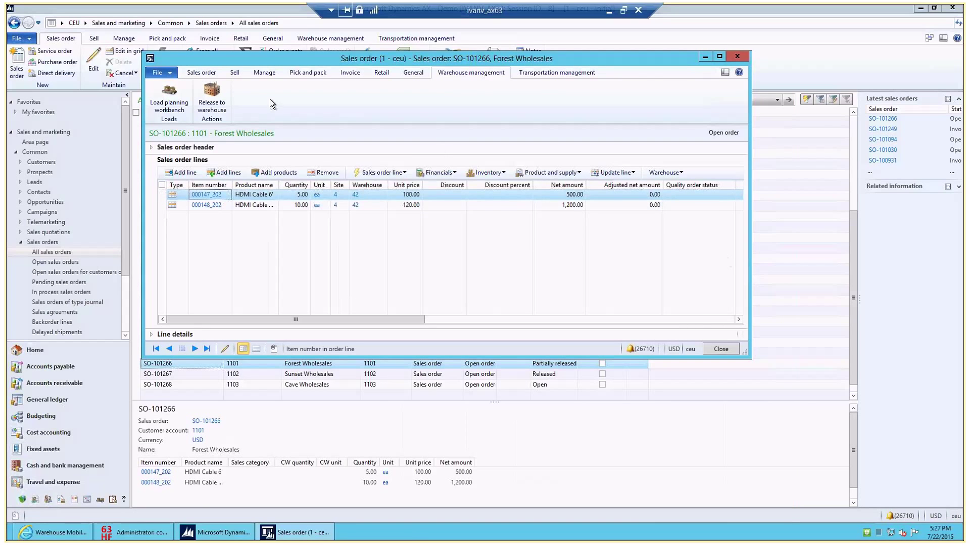
# - Close sales order SO-101266 and open Warehouse management Setup > Work > Work exceptions
pyautogui.click(721, 349)
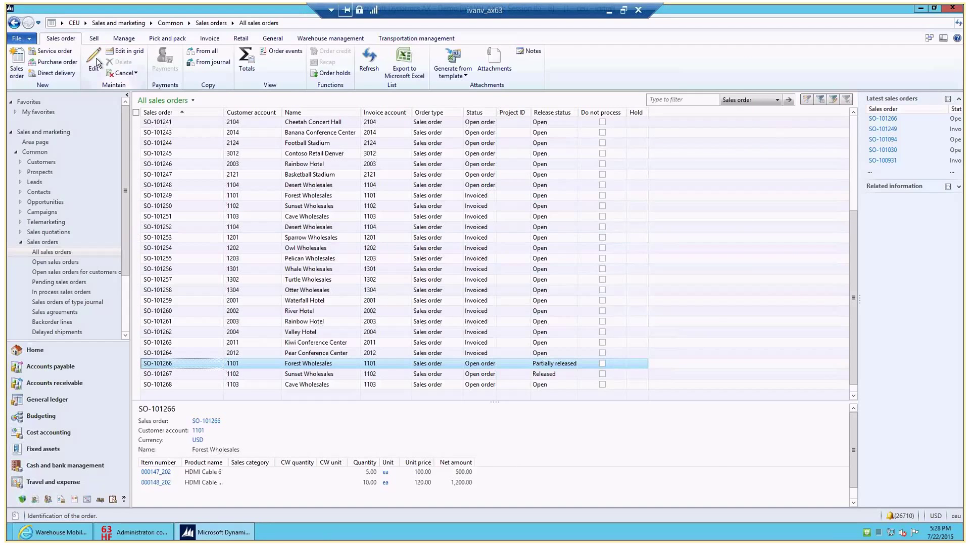
pyautogui.click(85, 23)
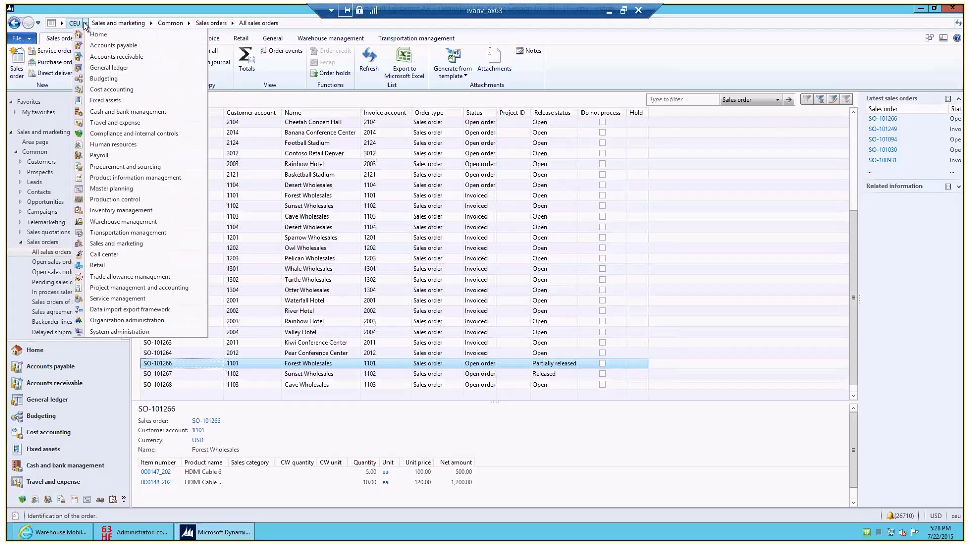
pyautogui.click(142, 223)
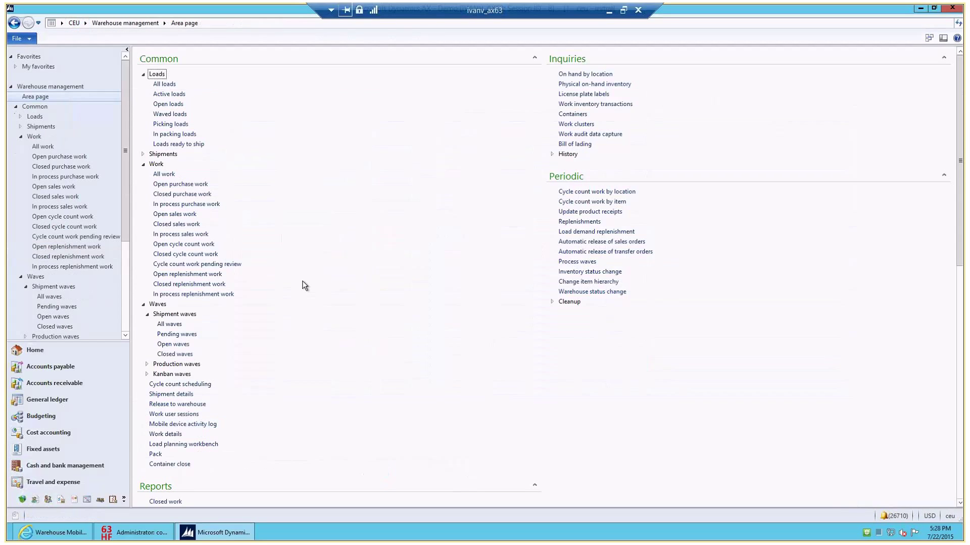
pyautogui.scroll(-9, 305, 286)
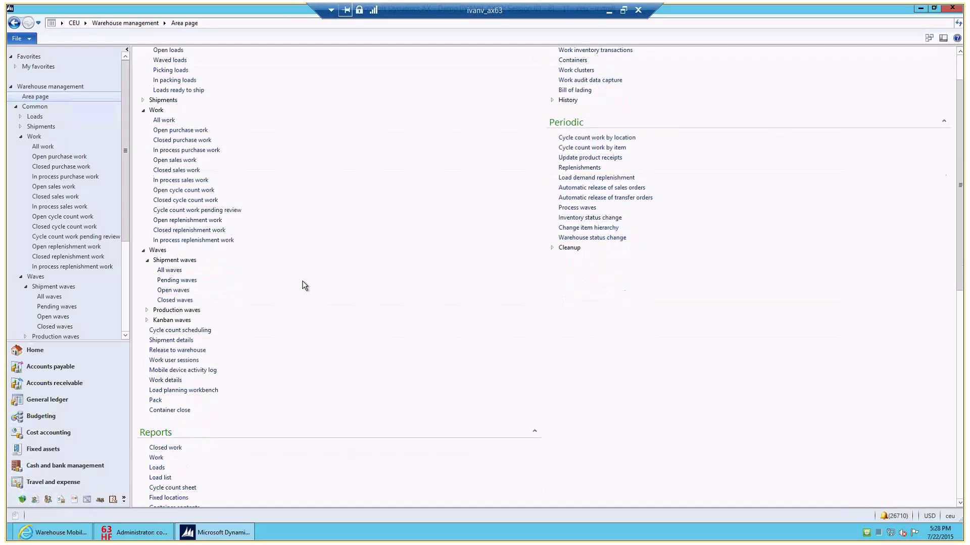
pyautogui.scroll(-8, 304, 286)
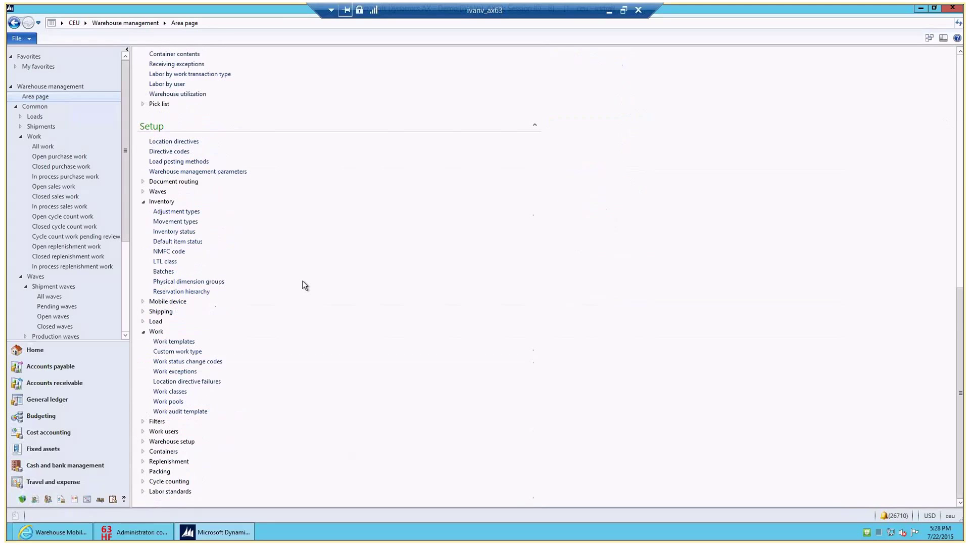
pyautogui.click(177, 372)
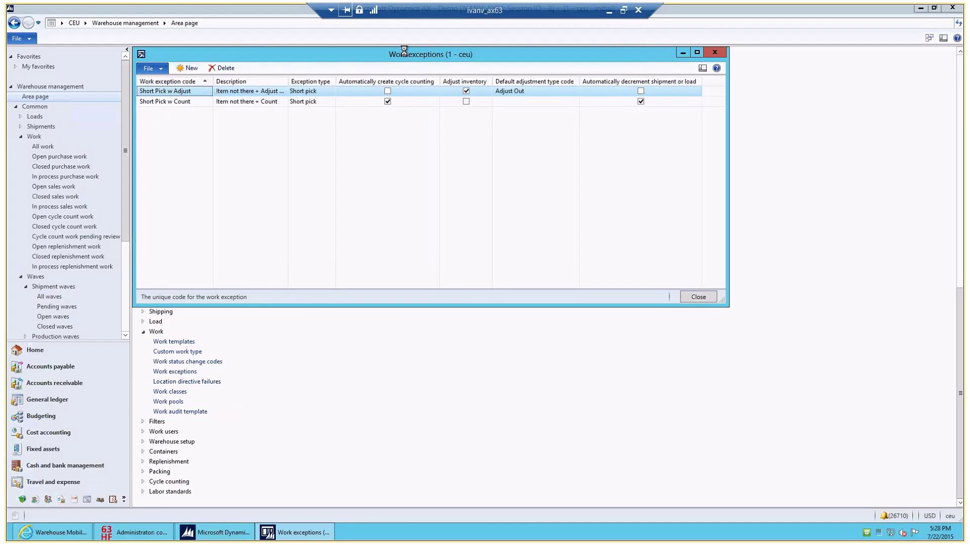
# - Widen the Work exceptions form, review Short Pick w Adjust, and view the Adjust Out type's details
pyautogui.doubleClick(382, 134)
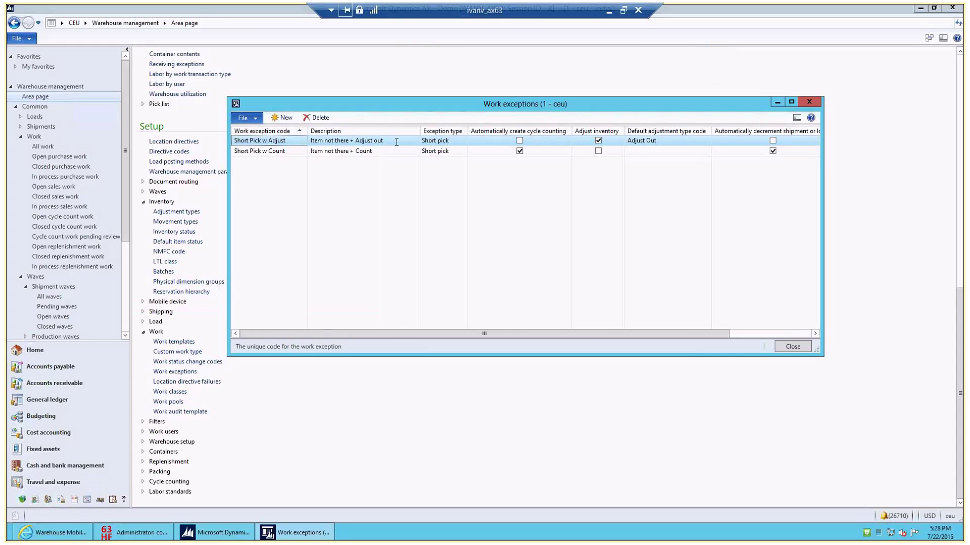
pyautogui.click(393, 141)
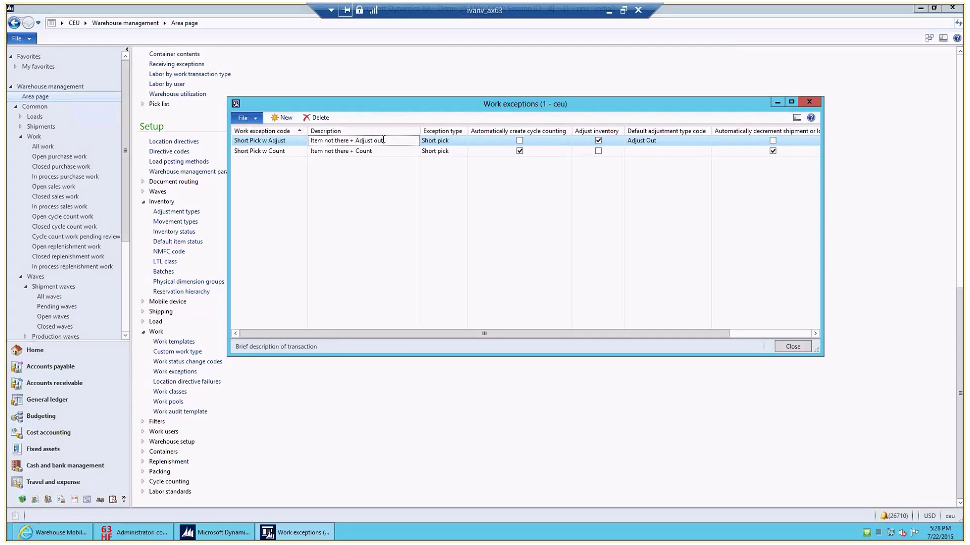
pyautogui.click(443, 142)
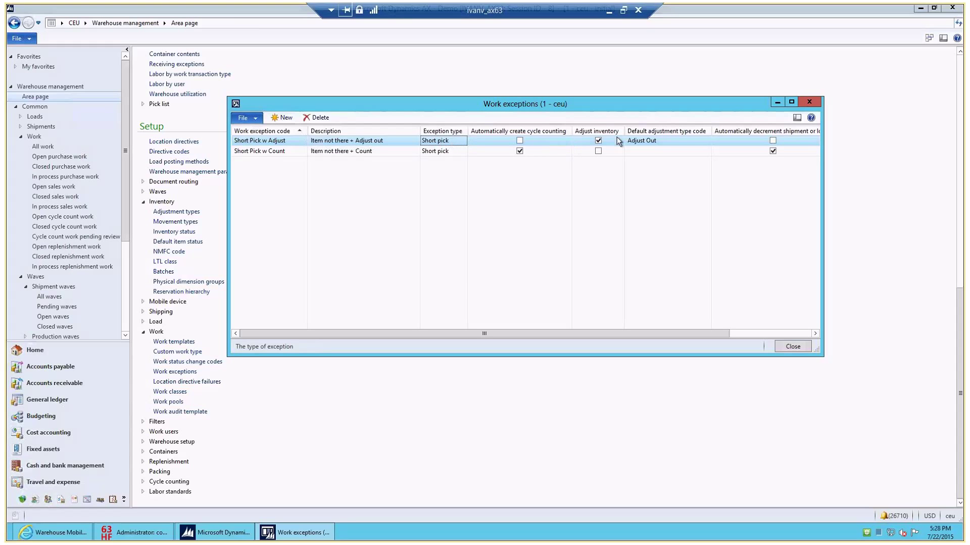
pyautogui.click(632, 140)
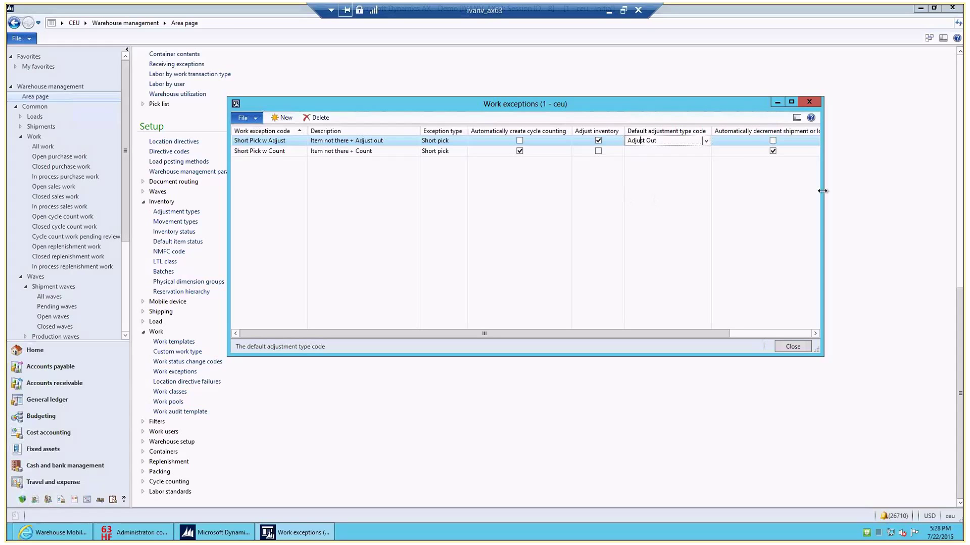
pyautogui.moveTo(824, 163); pyautogui.dragTo(874, 163)
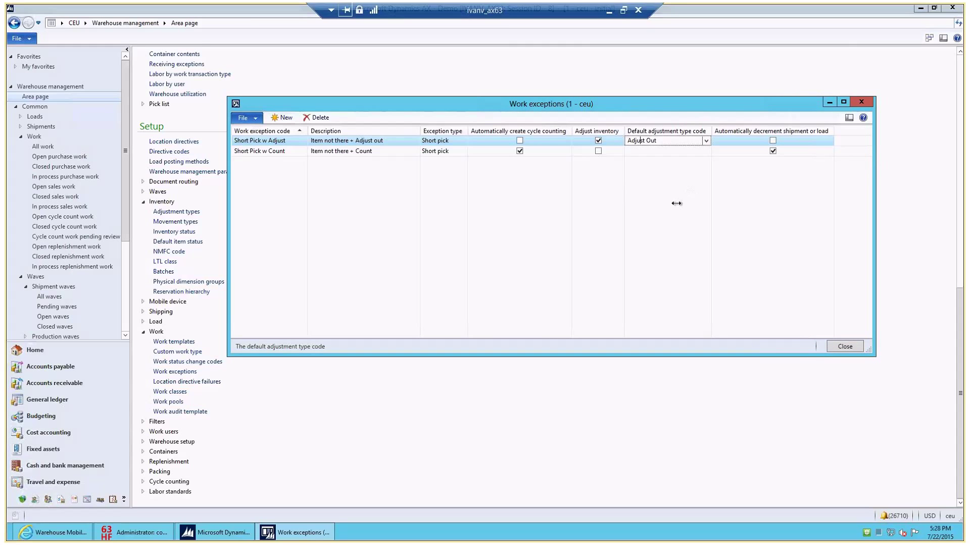
pyautogui.rightClick(645, 139)
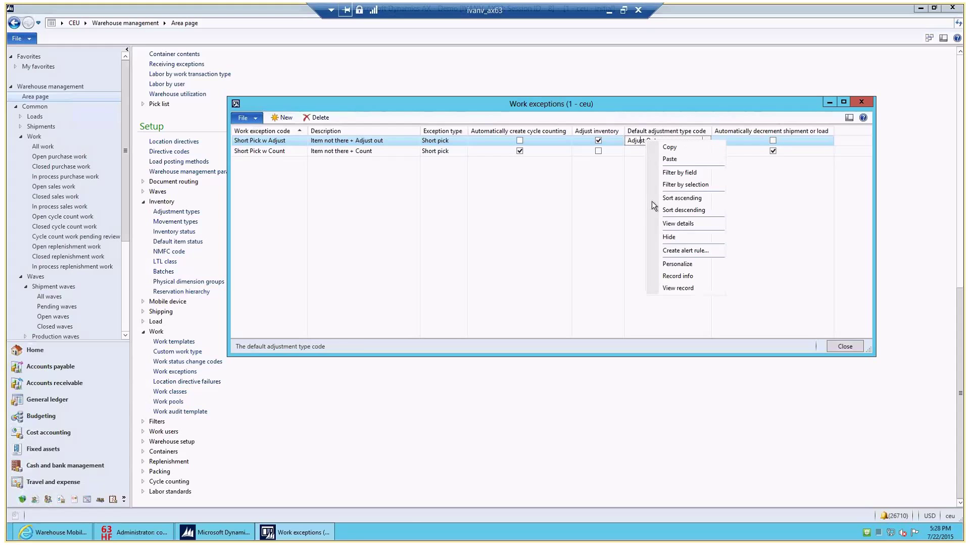
pyautogui.click(677, 224)
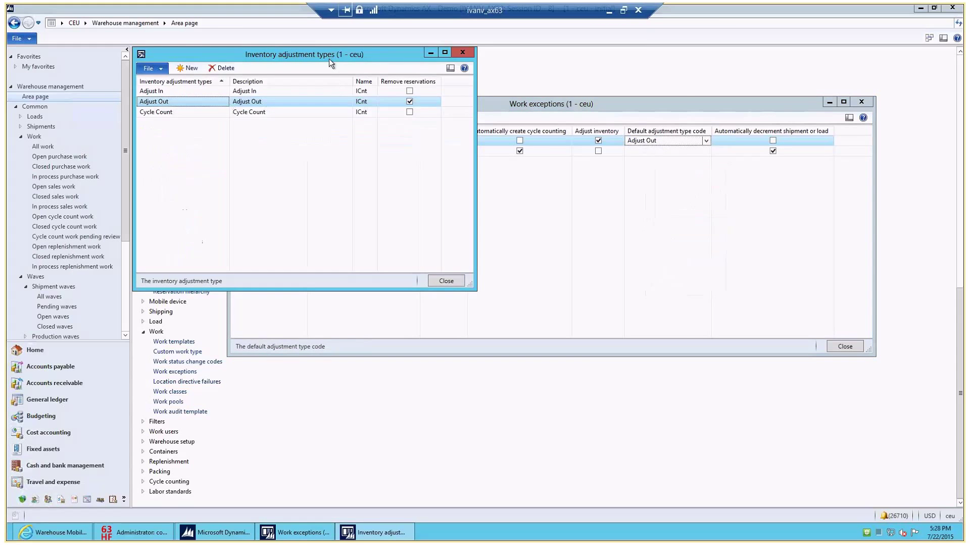
# - Move the Inventory adjustment types window aside and check Adjust Out's journal name ICnt
pyautogui.moveTo(329, 59); pyautogui.dragTo(520, 95)
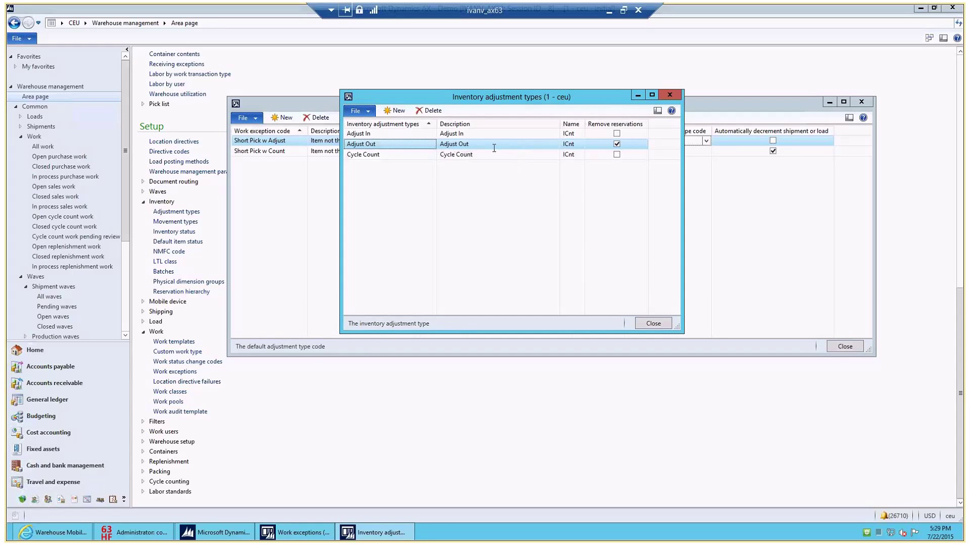
pyautogui.click(573, 145)
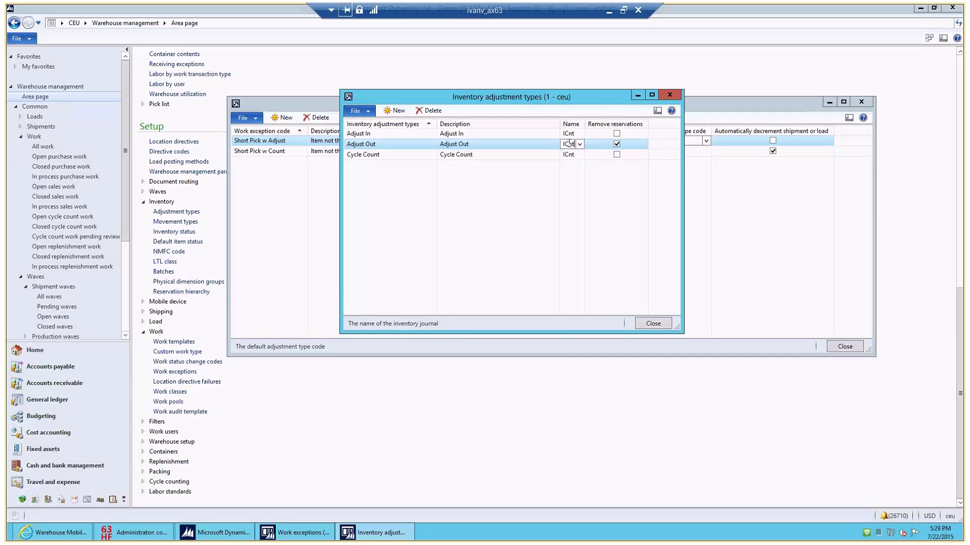
pyautogui.click(666, 96)
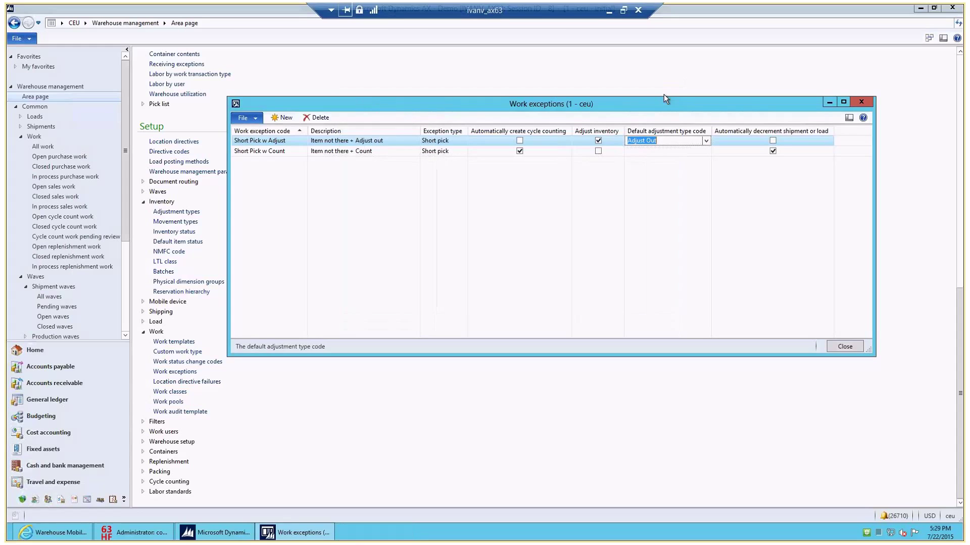
pyautogui.click(355, 152)
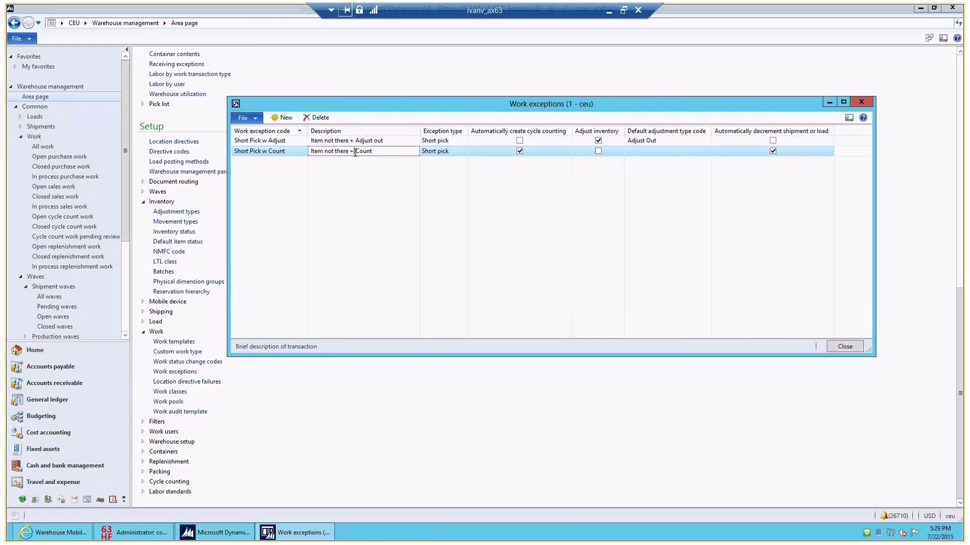
pyautogui.moveTo(380, 153); pyautogui.dragTo(309, 155)
pyautogui.click(442, 149)
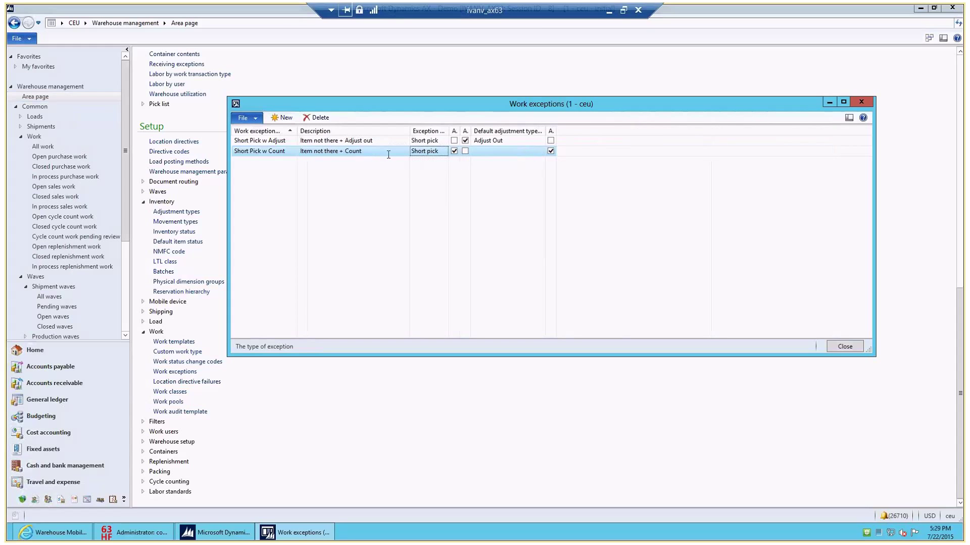
pyautogui.moveTo(454, 131); pyautogui.dragTo(568, 131)
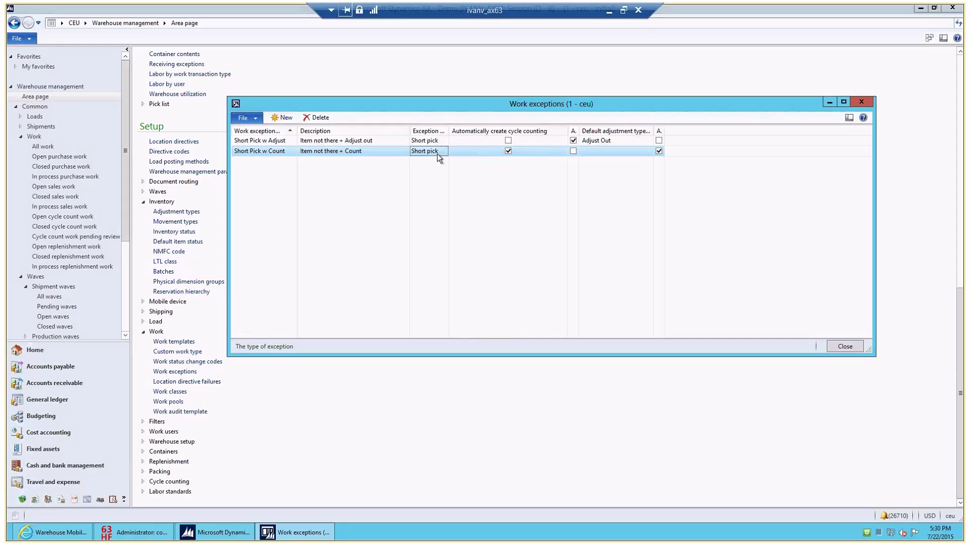
pyautogui.moveTo(579, 131); pyautogui.dragTo(626, 130)
pyautogui.moveTo(702, 132); pyautogui.dragTo(824, 131)
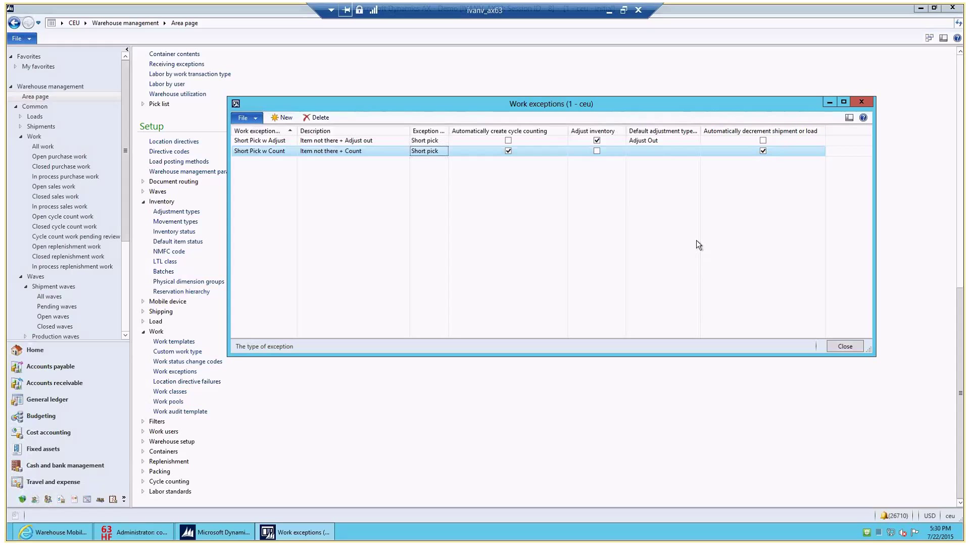
# - Close the Work exceptions form, returning to the Warehouse management area page
pyautogui.click(837, 347)
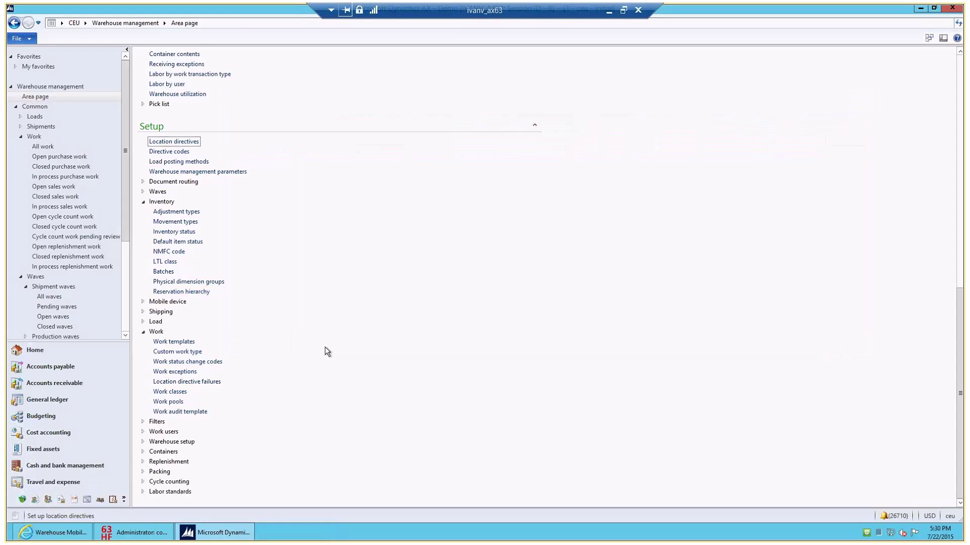